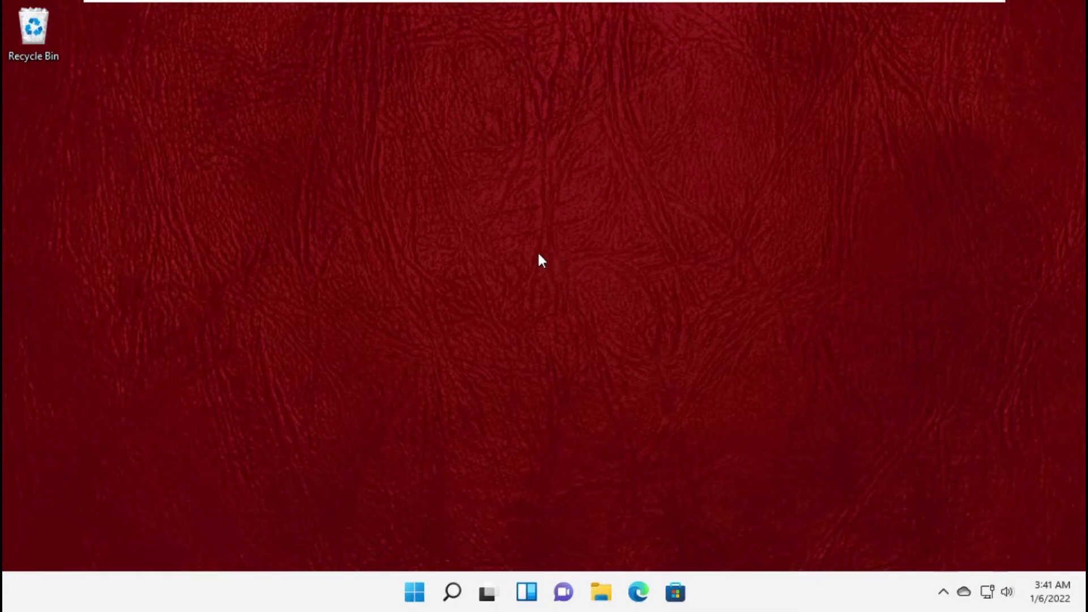
- Search Windows for 'Internet Options' and open the Internet Properties dialog
click(452, 592)
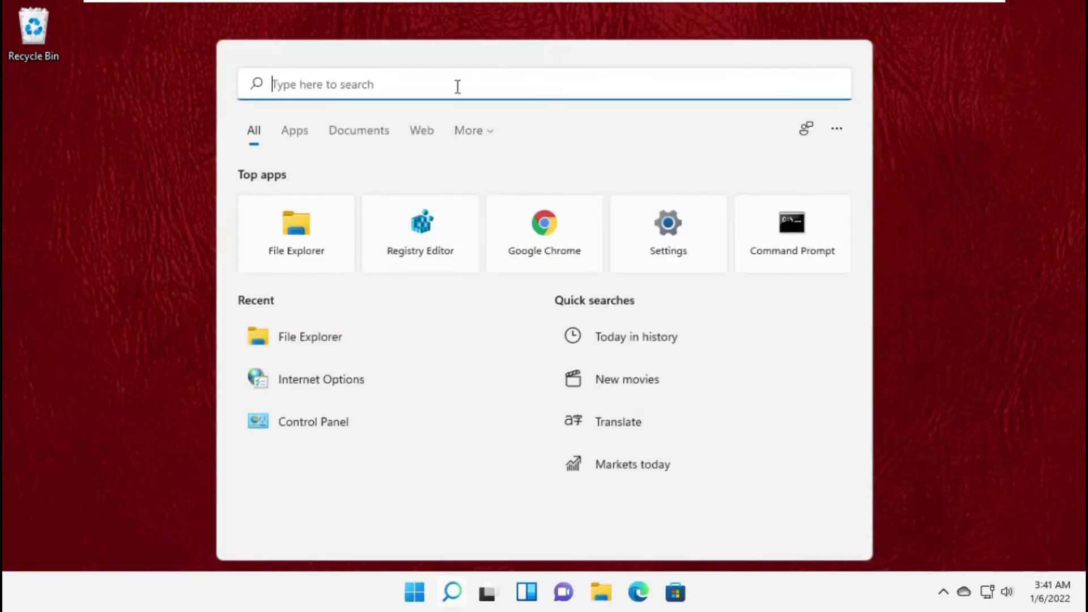
text(Internet Option)
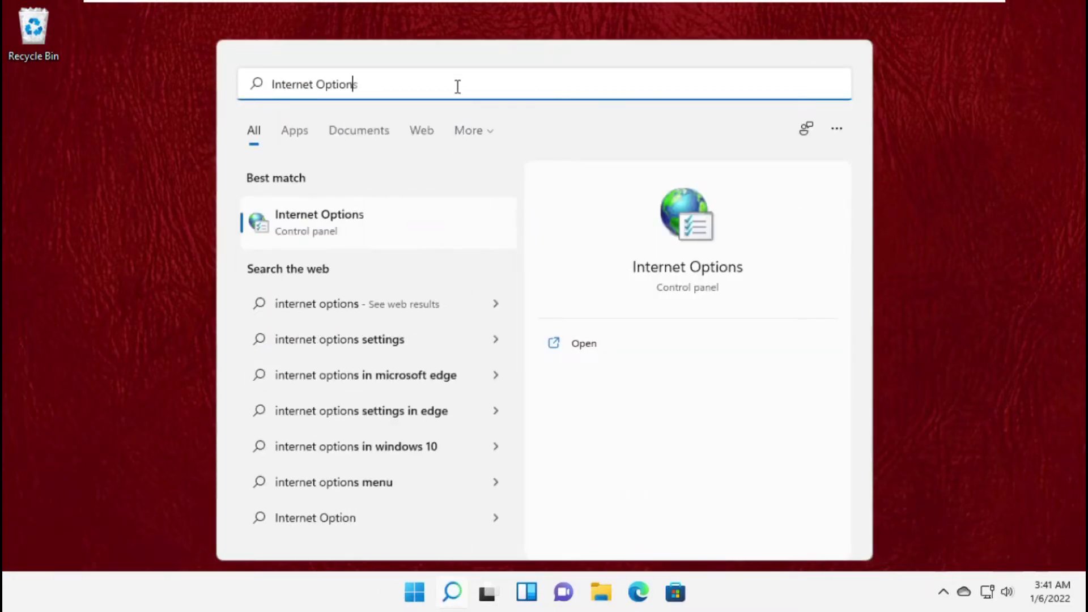
text(s)
click(333, 225)
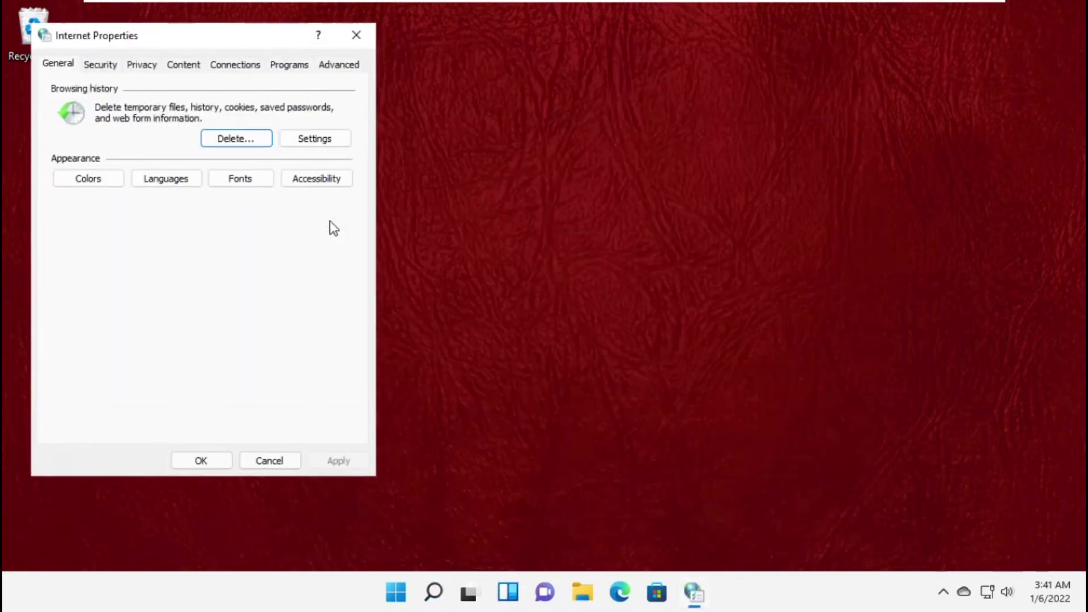
- Review the temporary Internet files folder without moving it, then close Internet Properties
drag(227, 36, 527, 38)
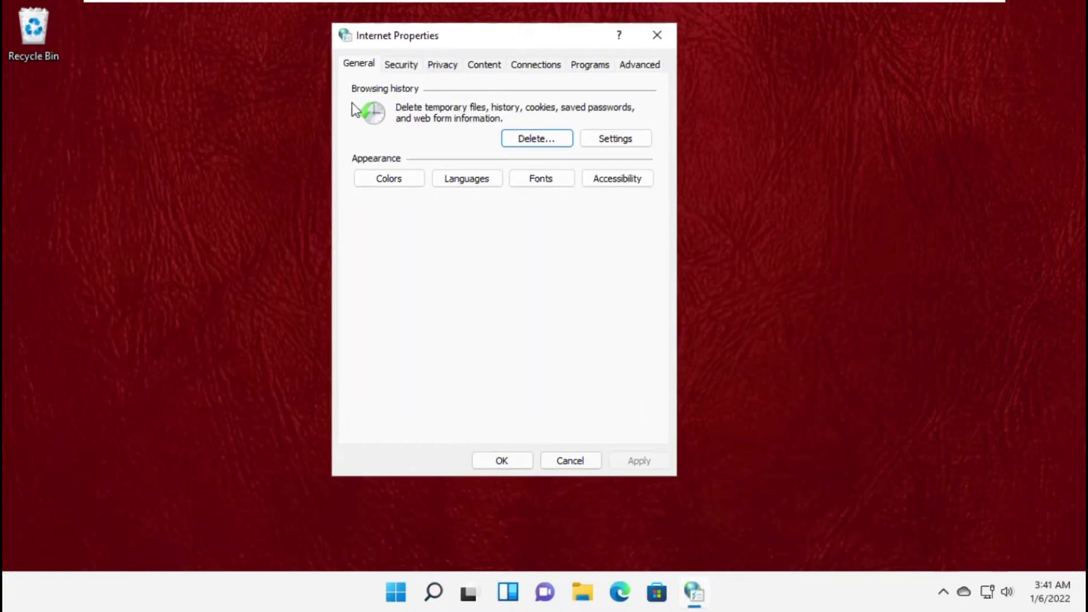
click(597, 139)
mouse_move(539, 108)
mouse_down()
mouse_move(514, 95)
mouse_move(514, 72)
mouse_up()
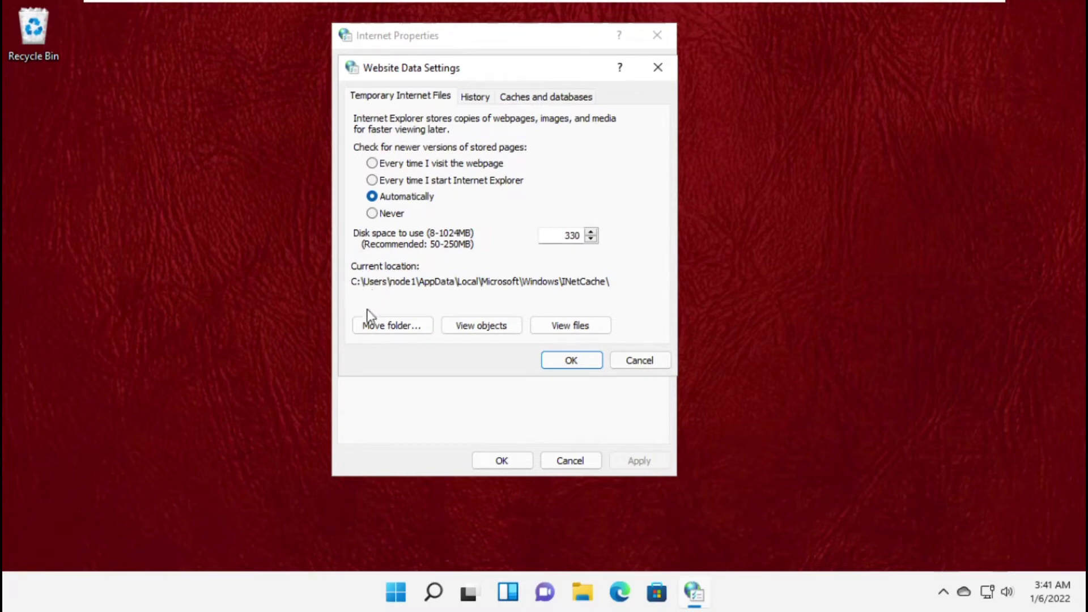
click(377, 322)
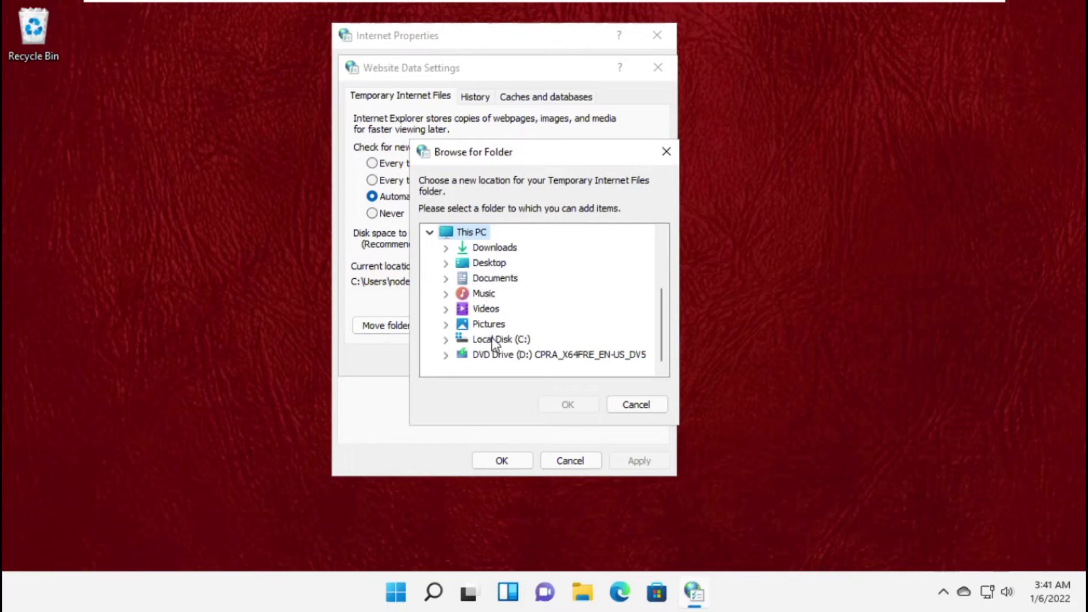
click(641, 410)
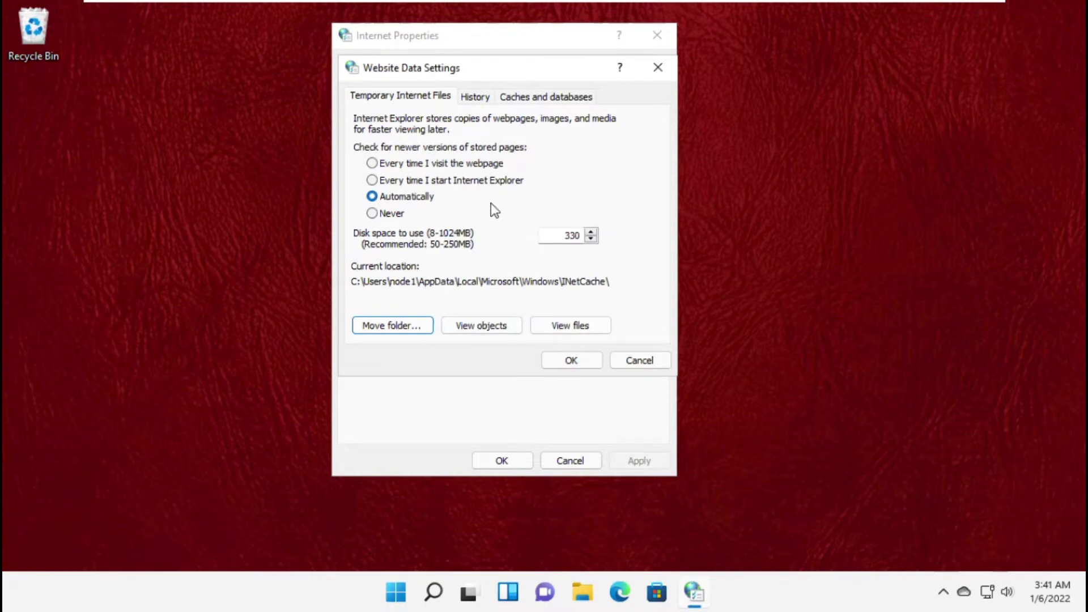
click(659, 67)
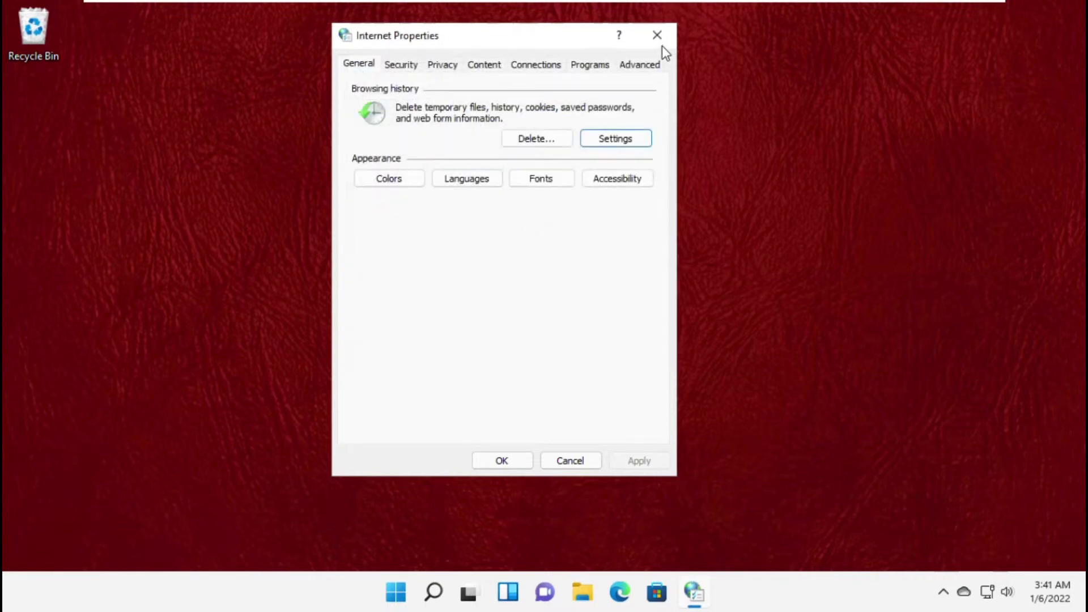
click(661, 42)
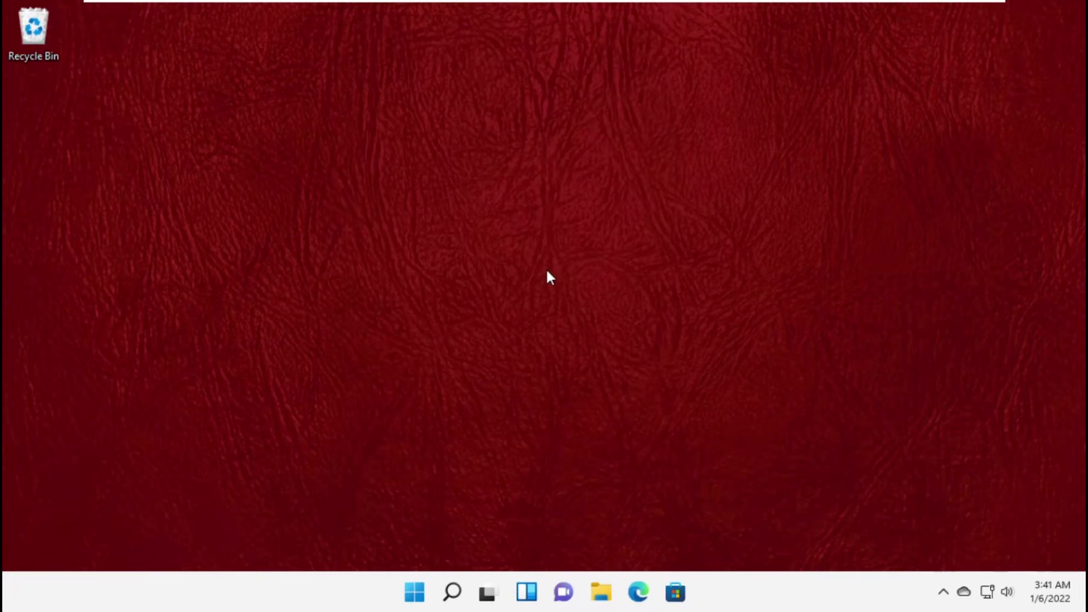
- Launch Chrome and show its Downloads settings under Advanced to see the download location
click(449, 598)
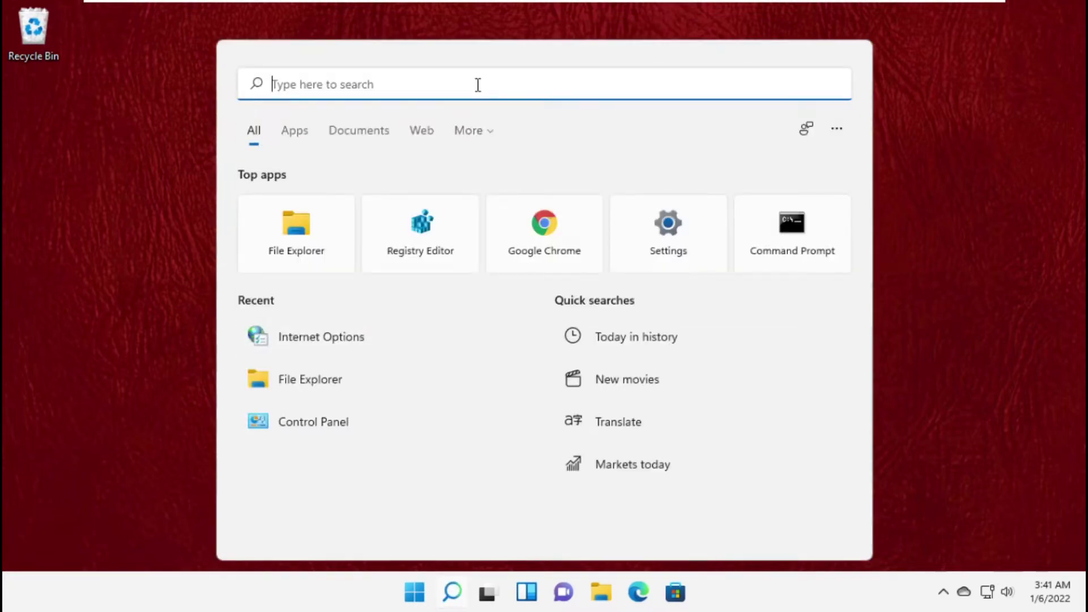
text(Chrome)
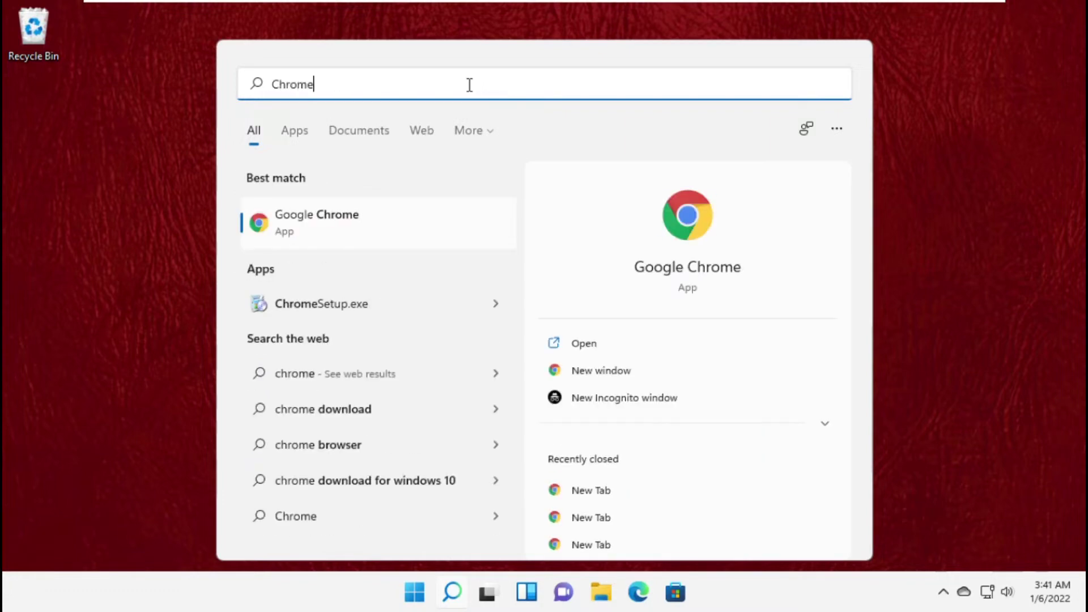
click(350, 216)
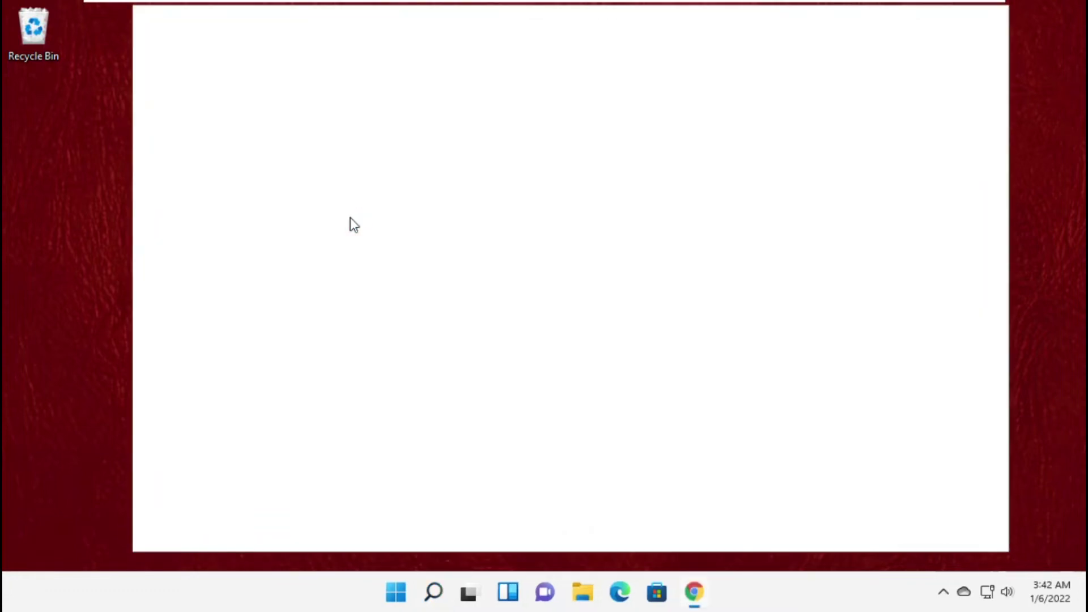
click(991, 56)
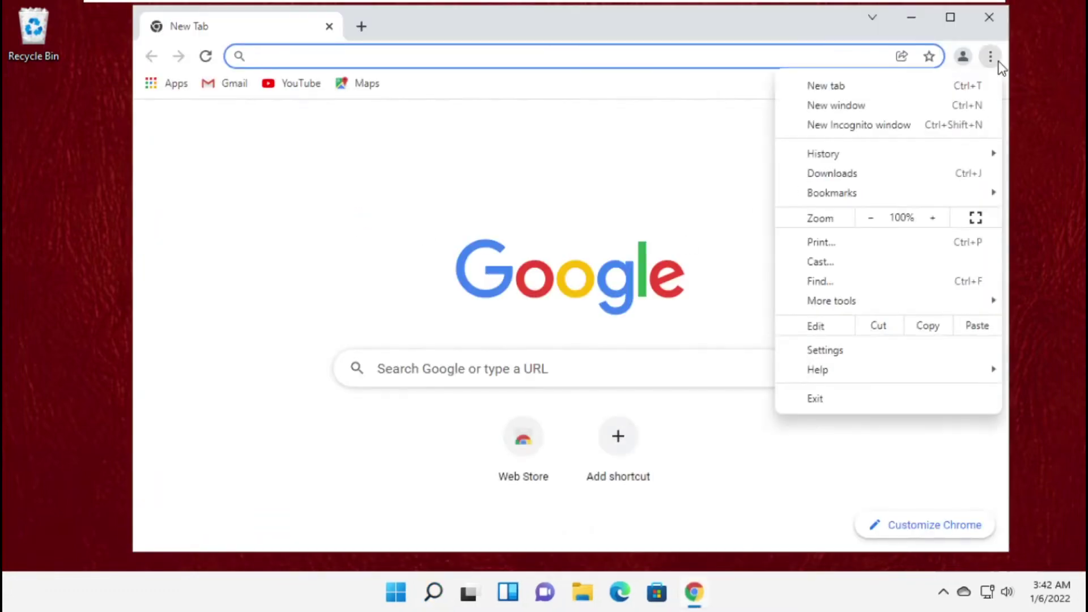
click(856, 350)
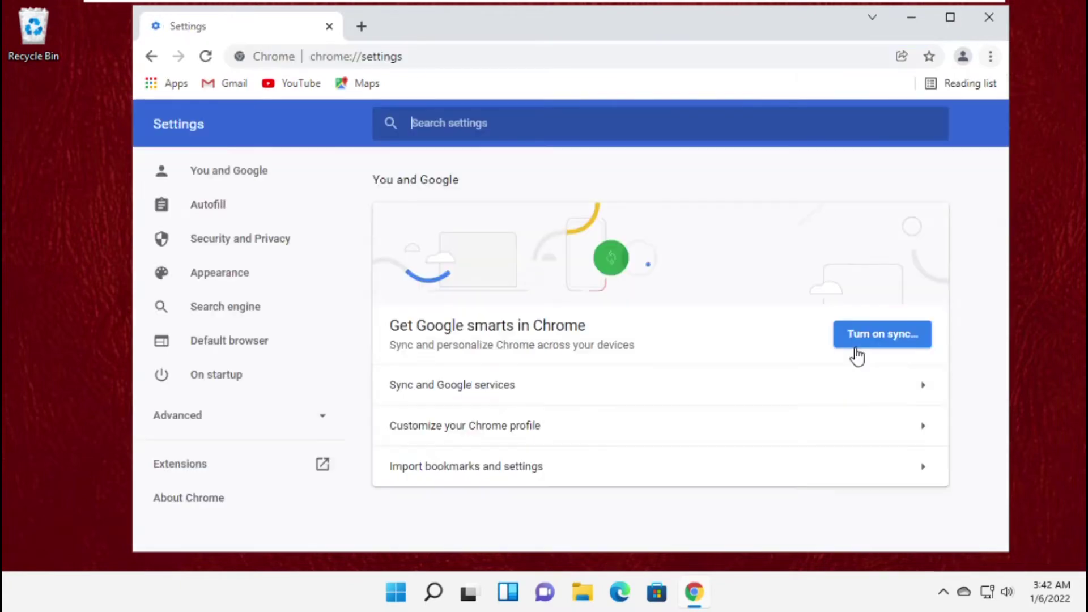
click(220, 422)
scroll(221, 424, down, 3)
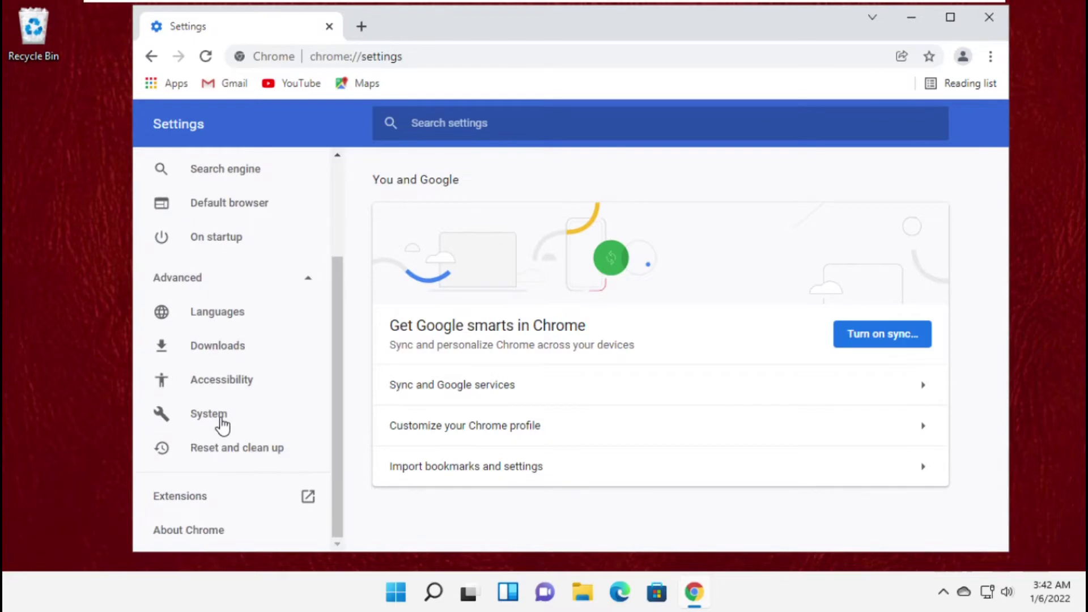
click(230, 345)
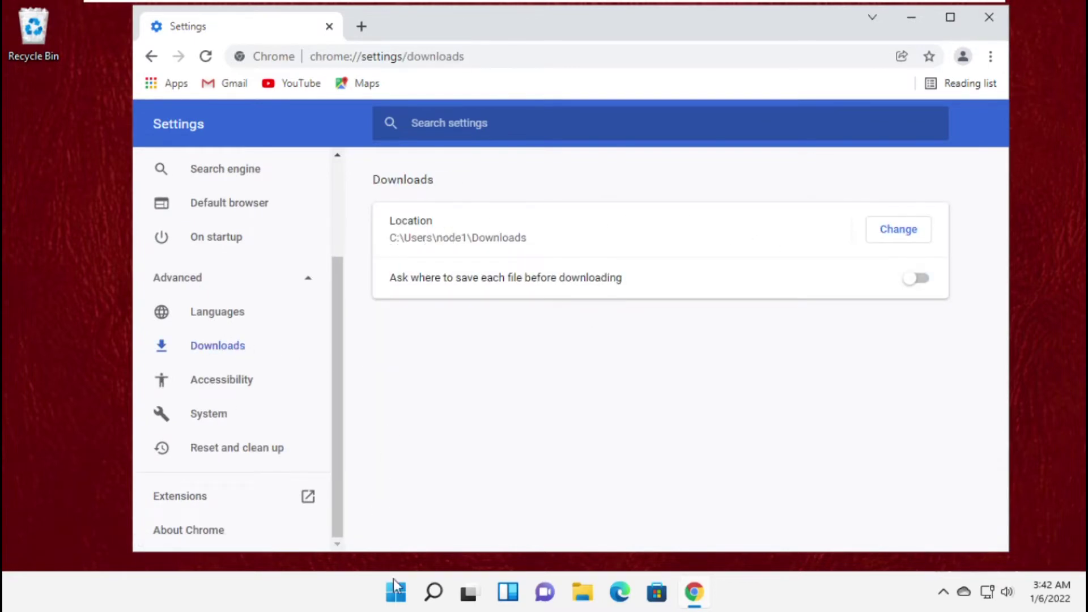
- Launch File Explorer from Windows Search, showing This PC
click(433, 592)
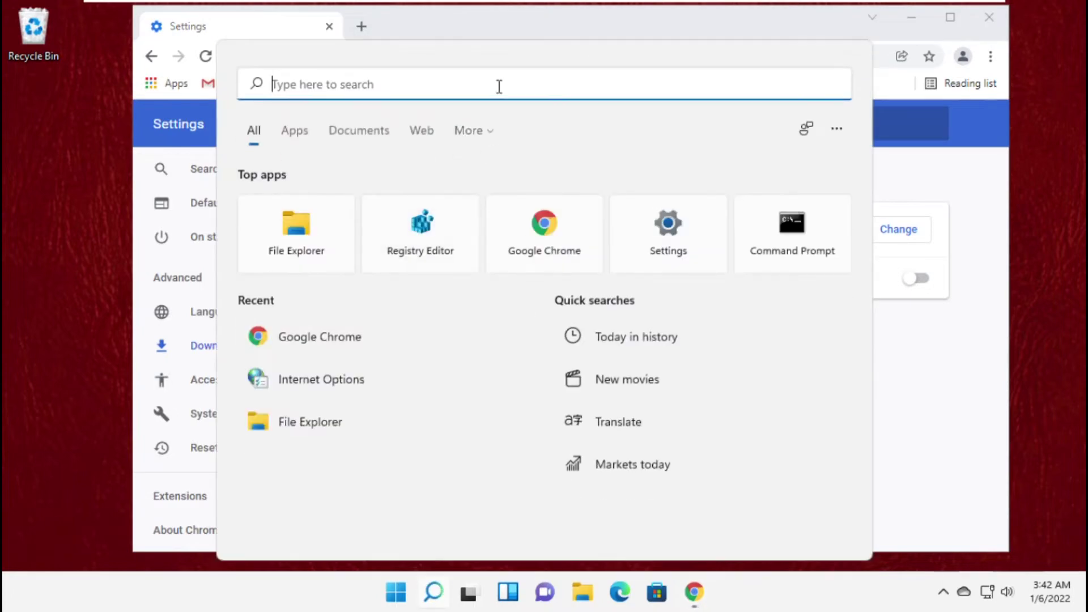
text(File)
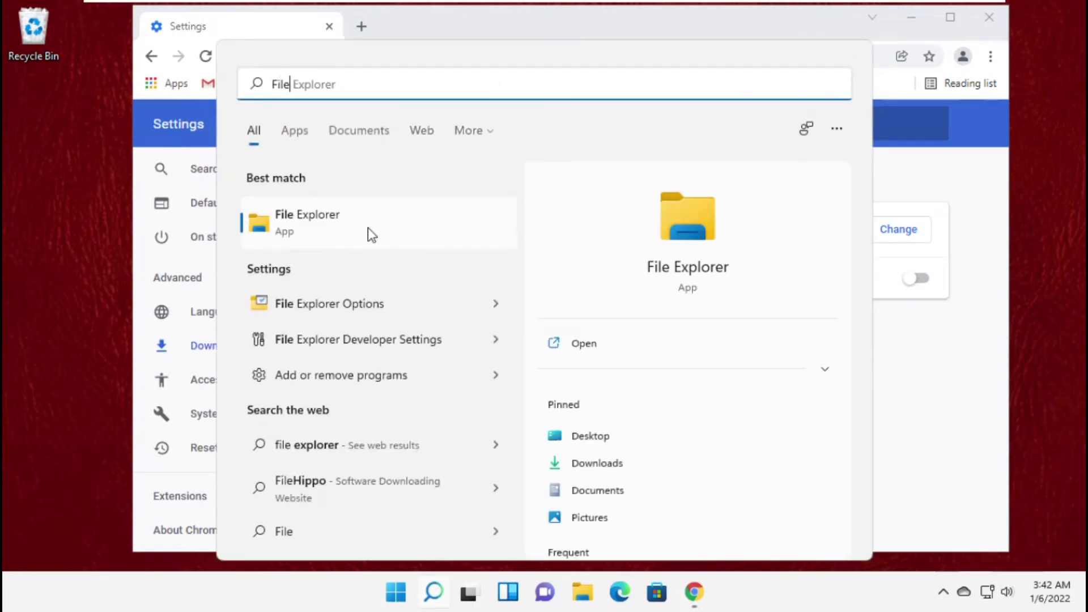
click(369, 232)
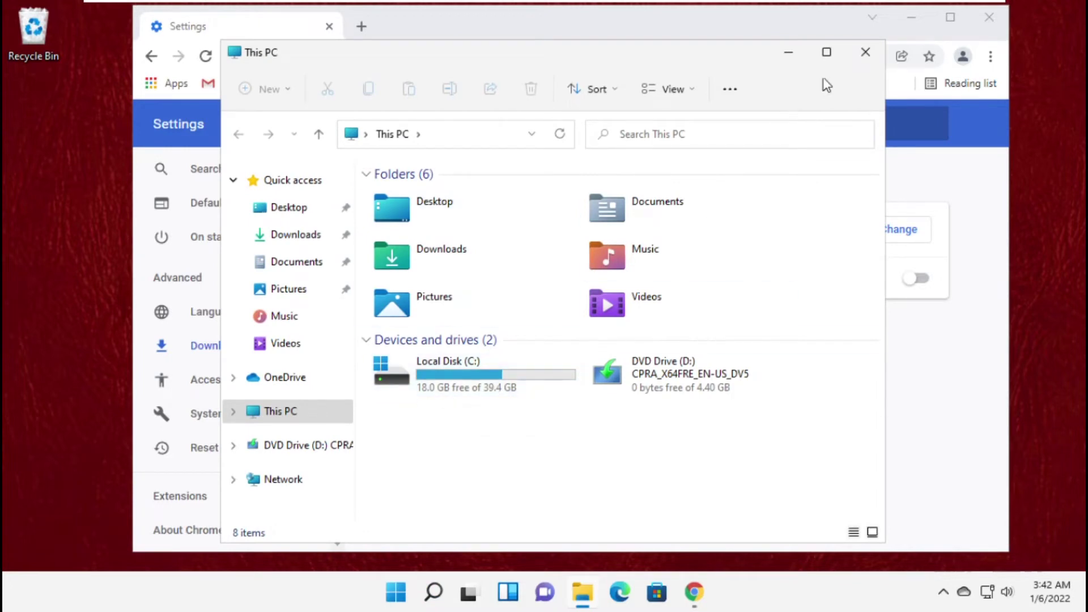
- Close File Explorer, cancel changing Chrome's download folder, and close Chrome
click(876, 57)
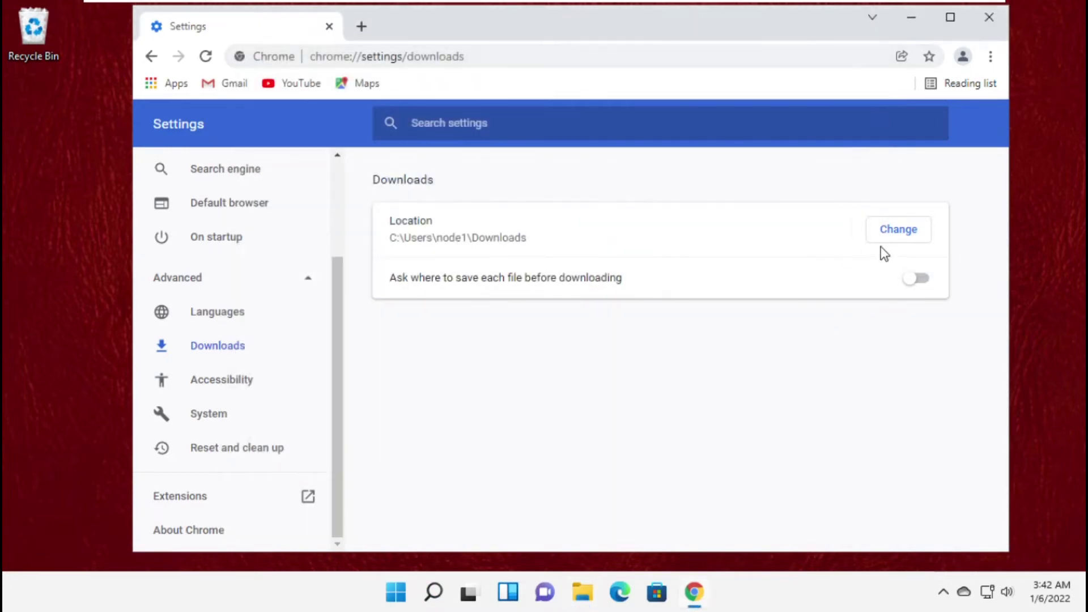
click(907, 235)
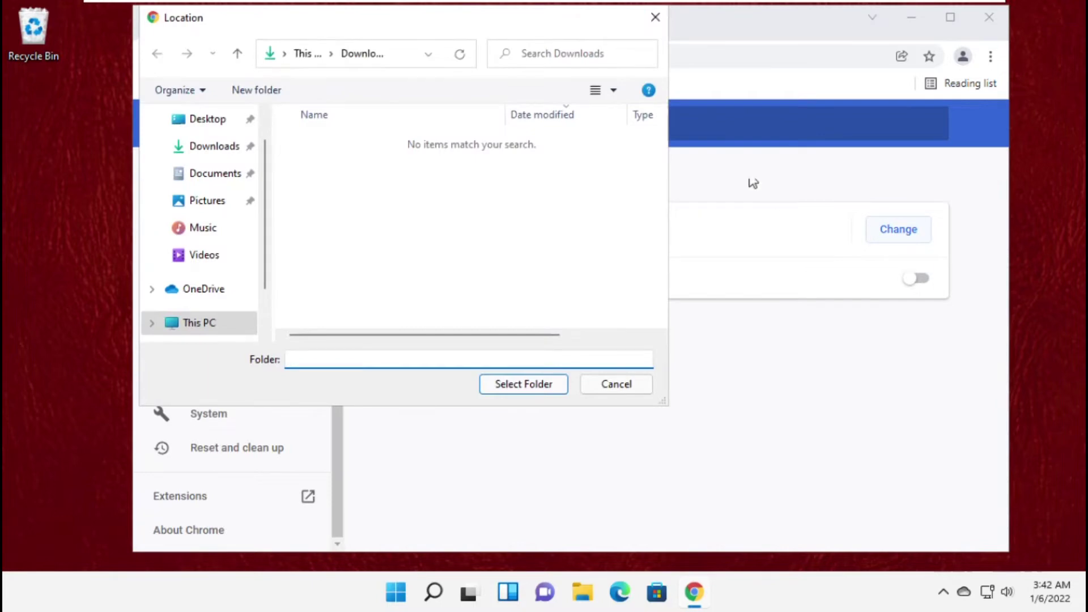
click(653, 19)
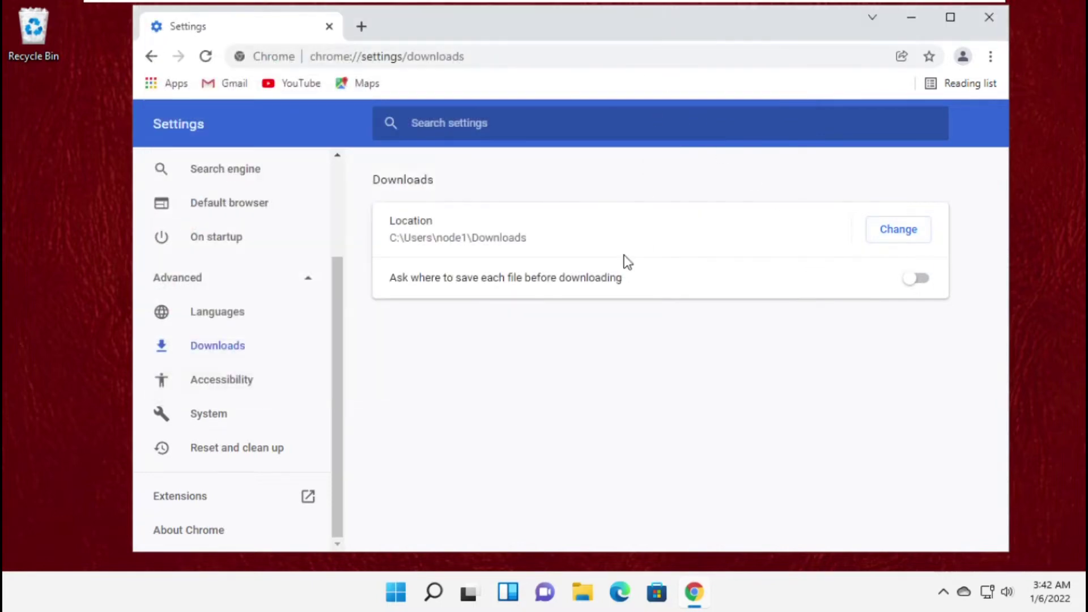
click(988, 10)
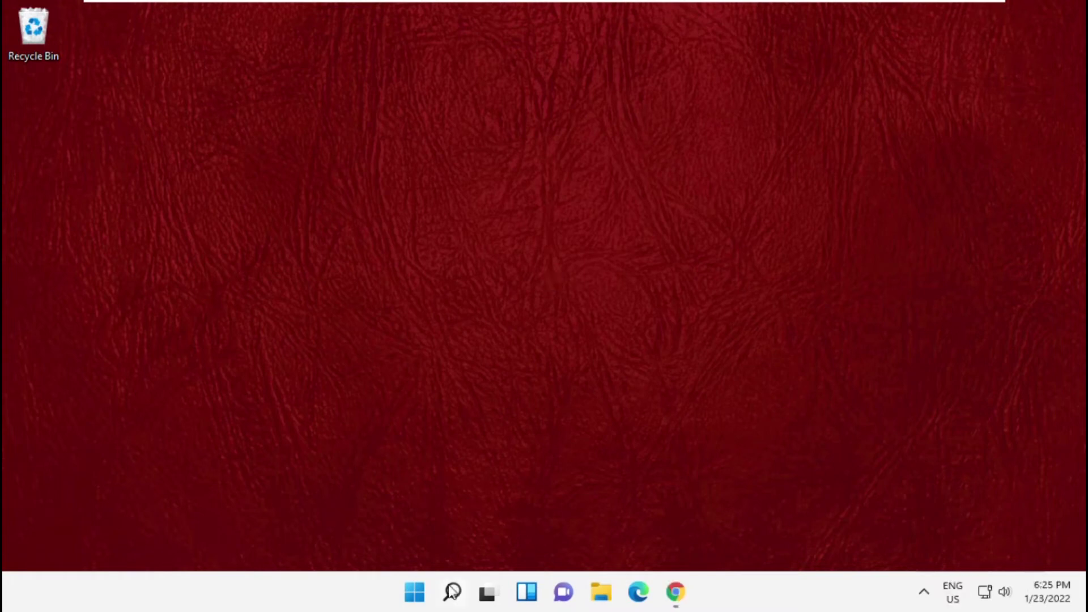
- Search 'command prompt' and launch it as administrator, approving the permission request
click(452, 593)
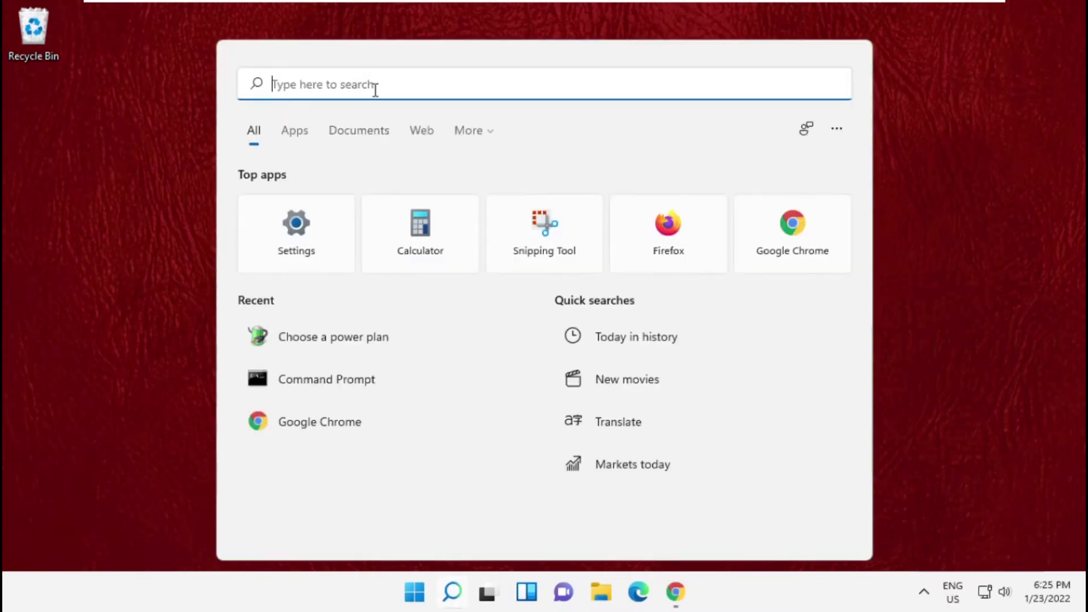
text(co)
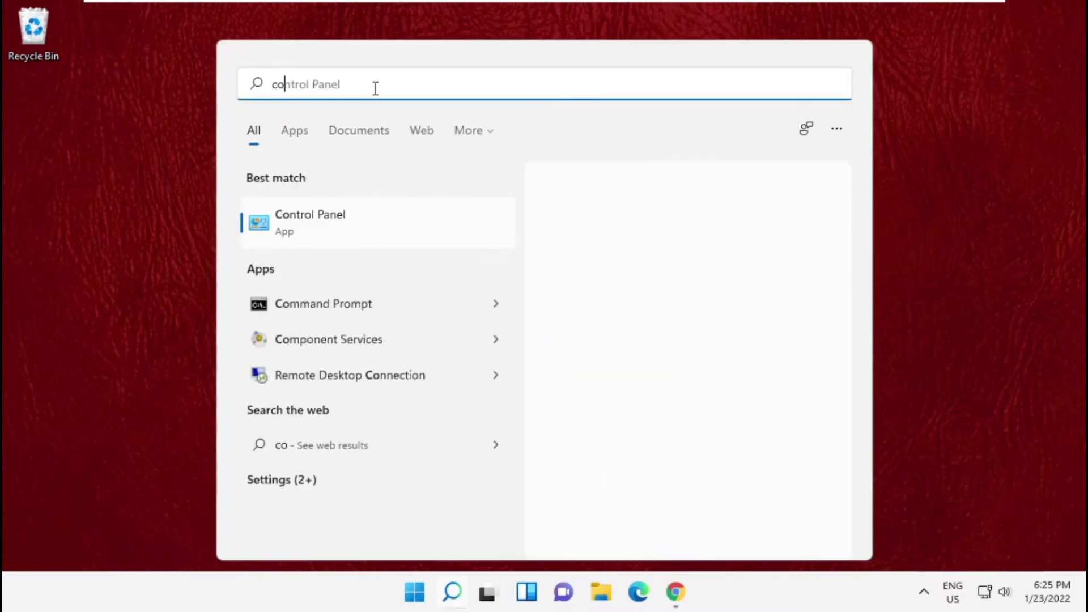
text(mmand )
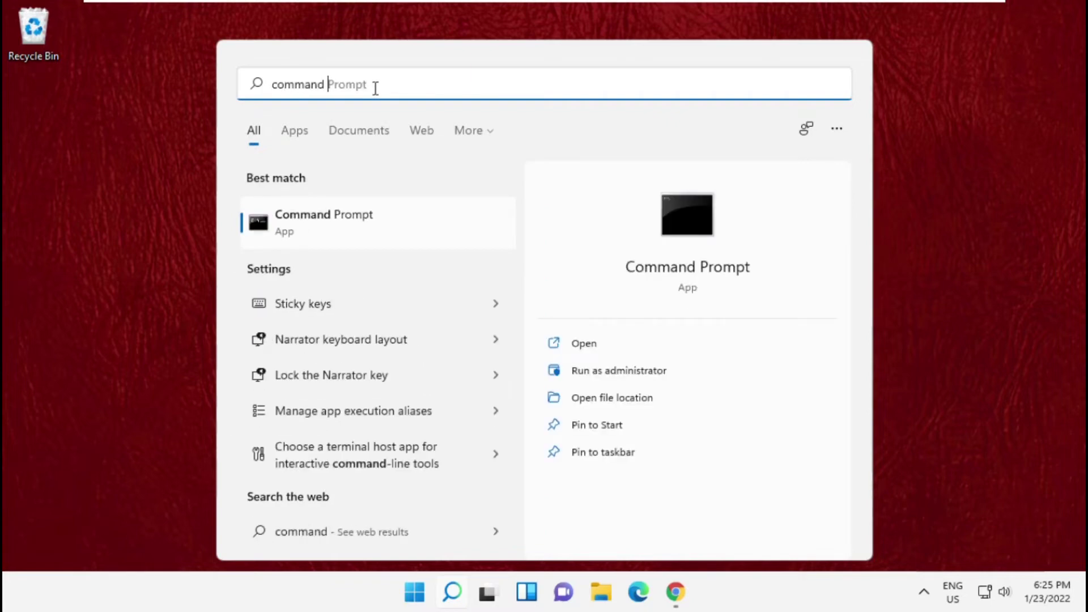
text(prompt)
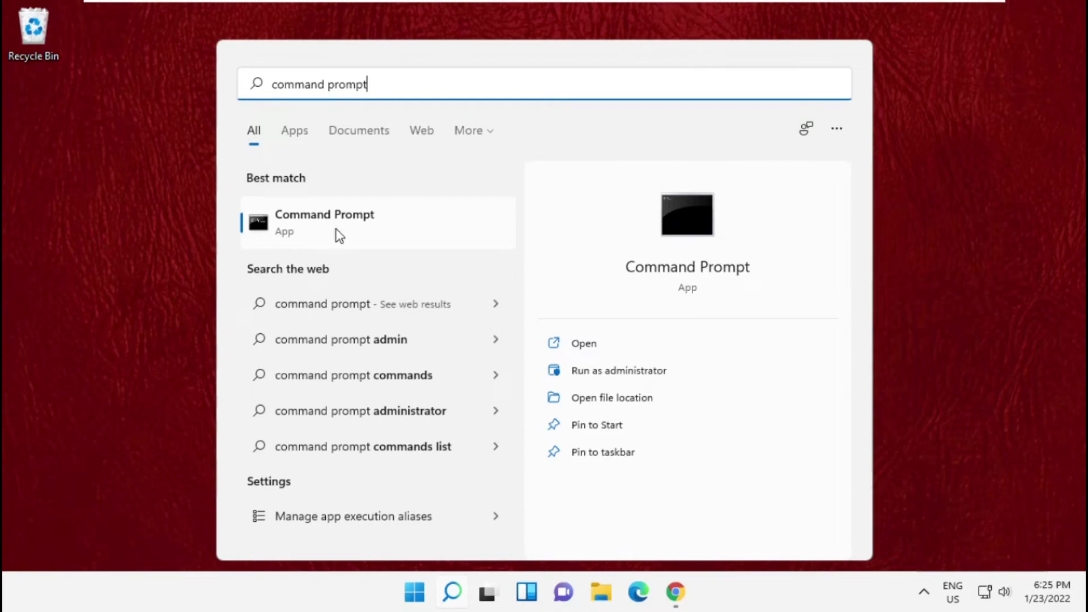
click(617, 376)
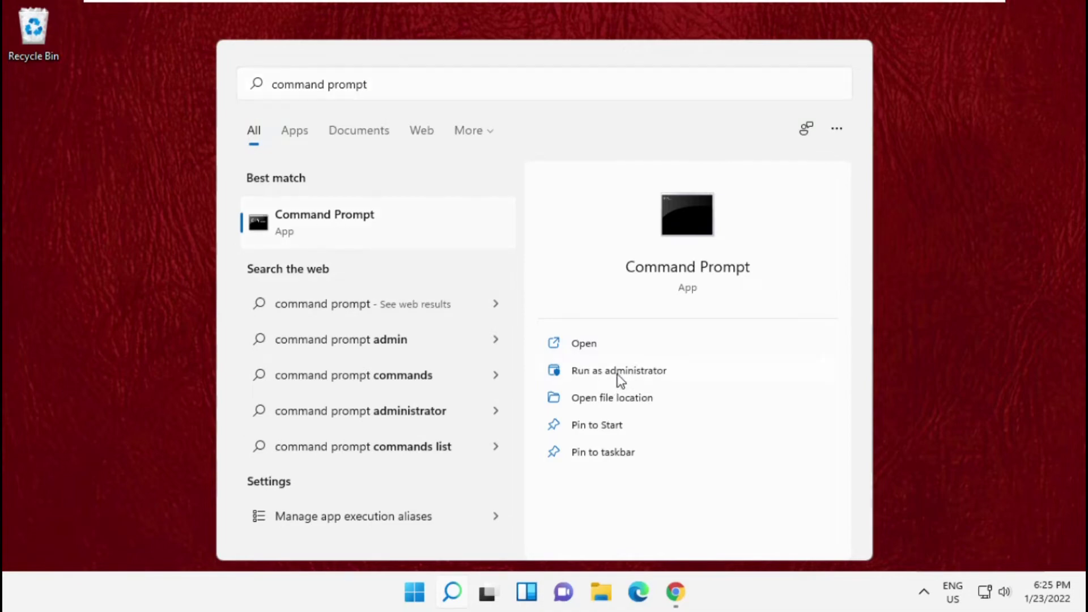
click(450, 433)
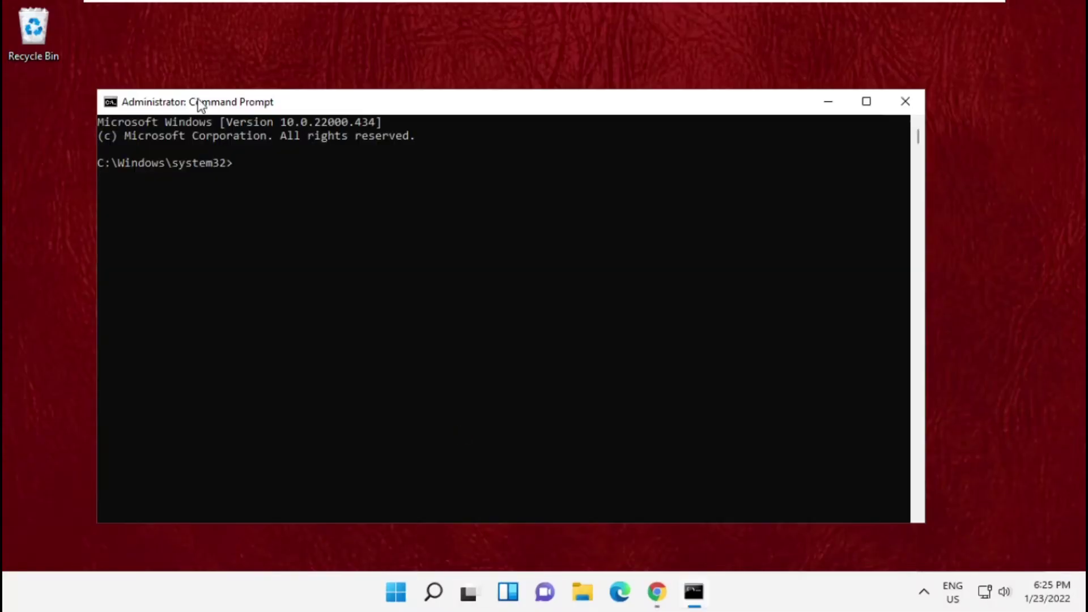
- Reposition and shrink the console window, then run the 'prompt' command
drag(199, 102, 297, 75)
drag(191, 61, 293, 100)
drag(473, 109, 438, 106)
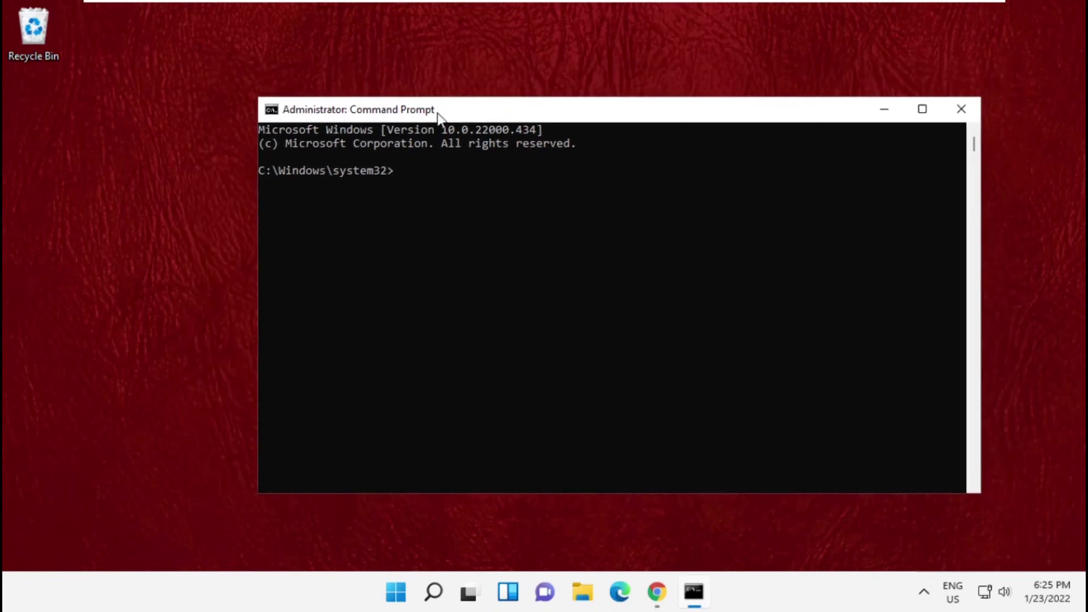
text(p)
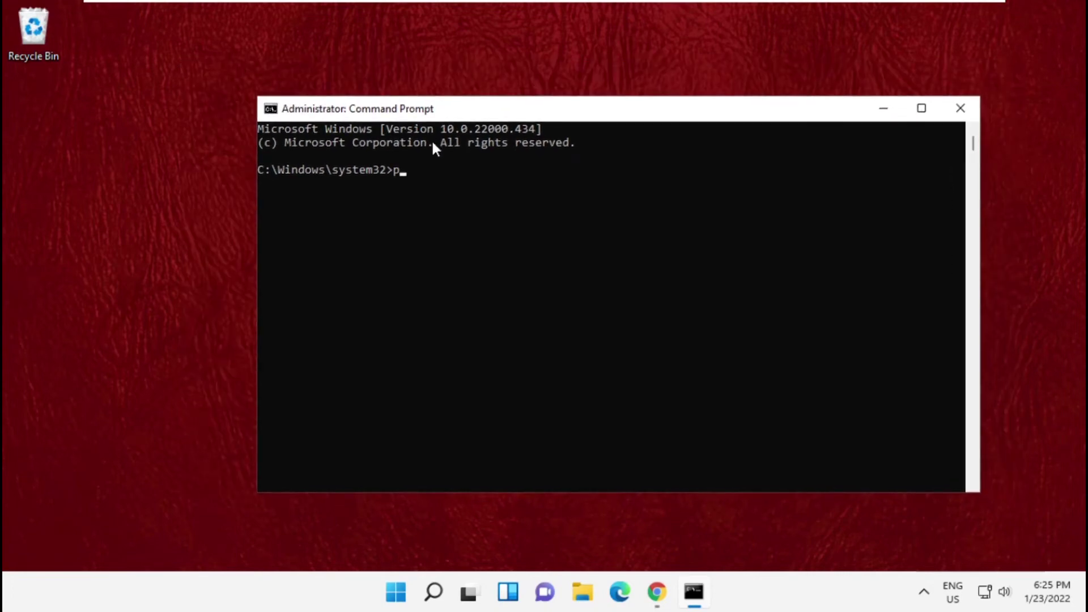
text(rompt)
key(Return)
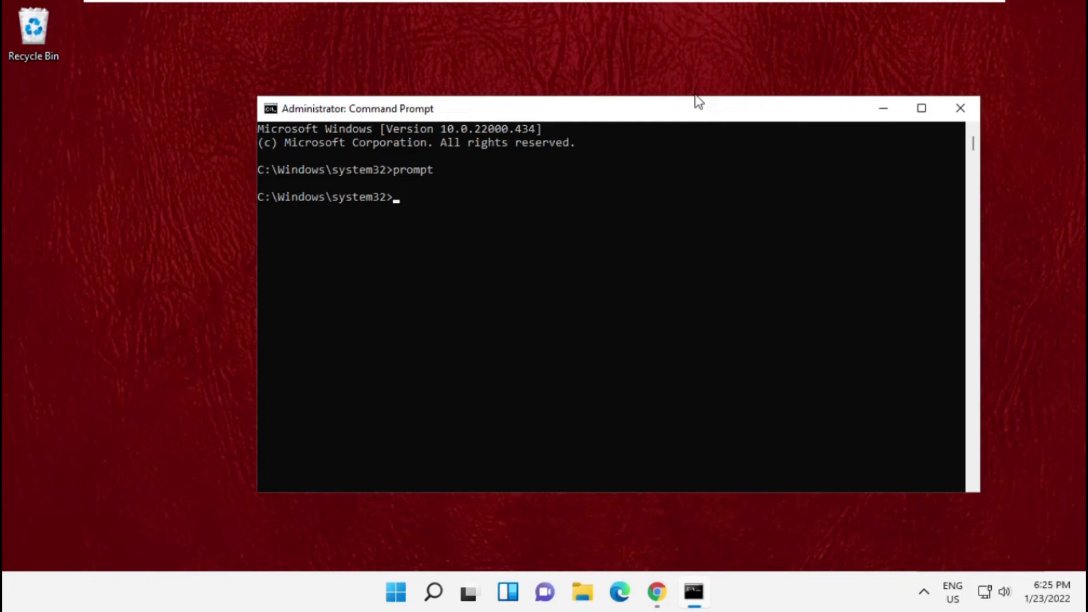
- Paste and run sfc /scannow, reviewing its report of repaired corrupt system files
right_click(604, 112)
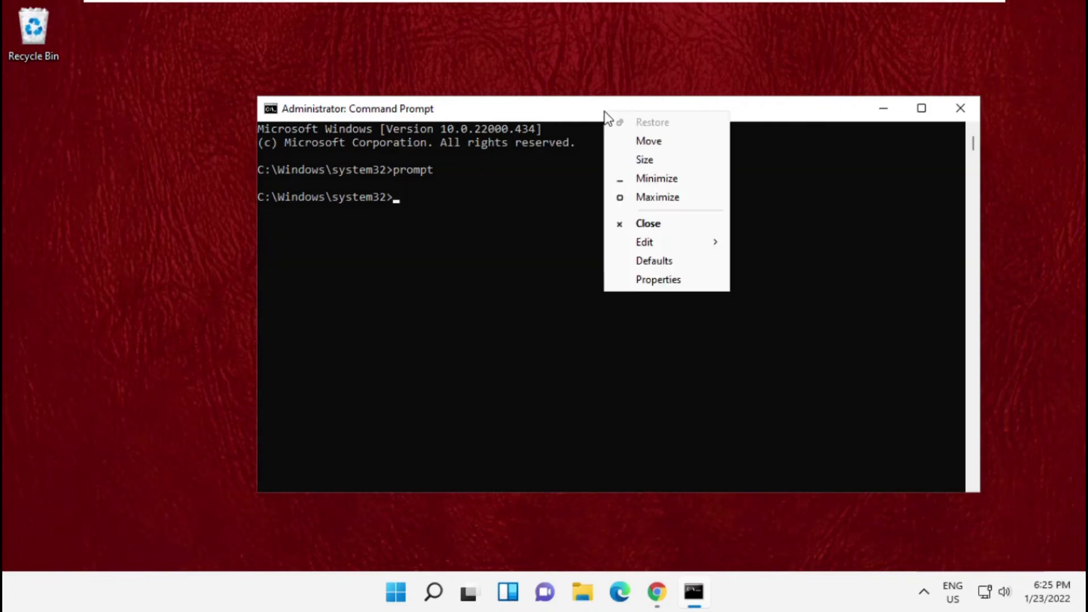
mouse_move(666, 242)
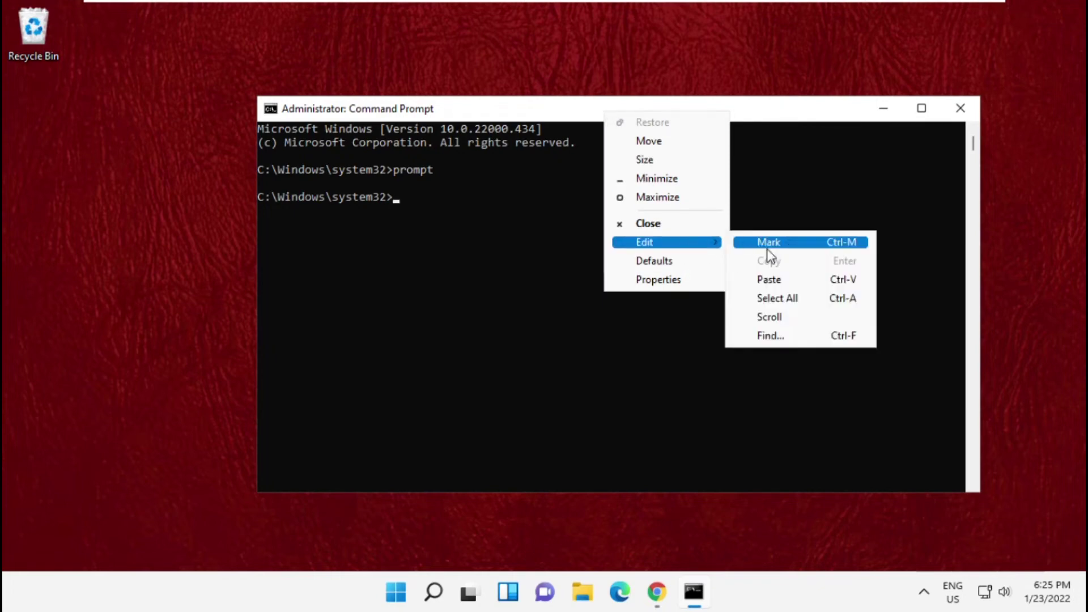
click(792, 280)
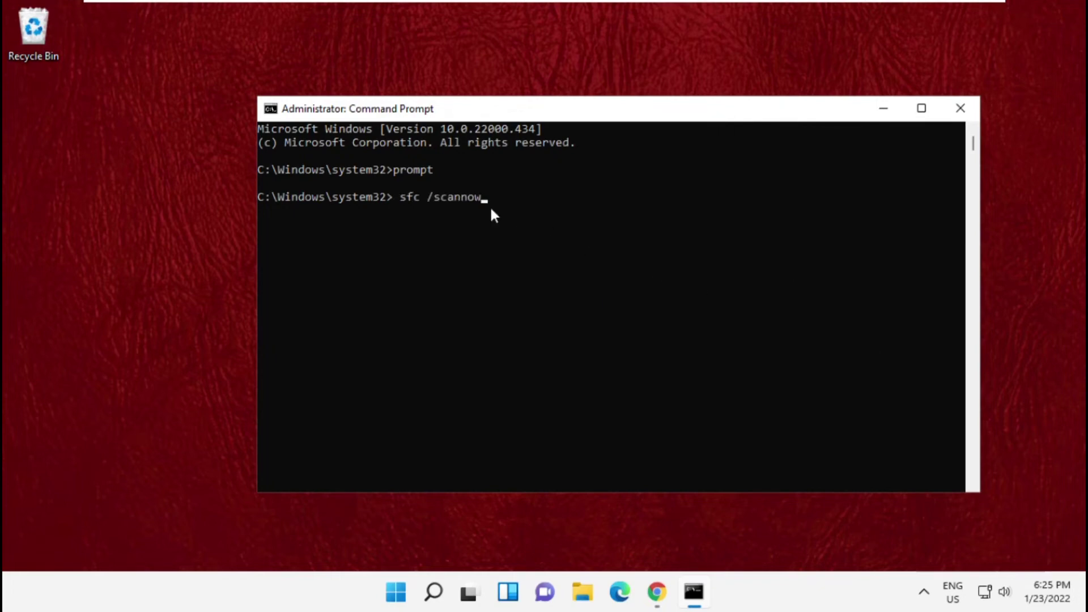
key(Return)
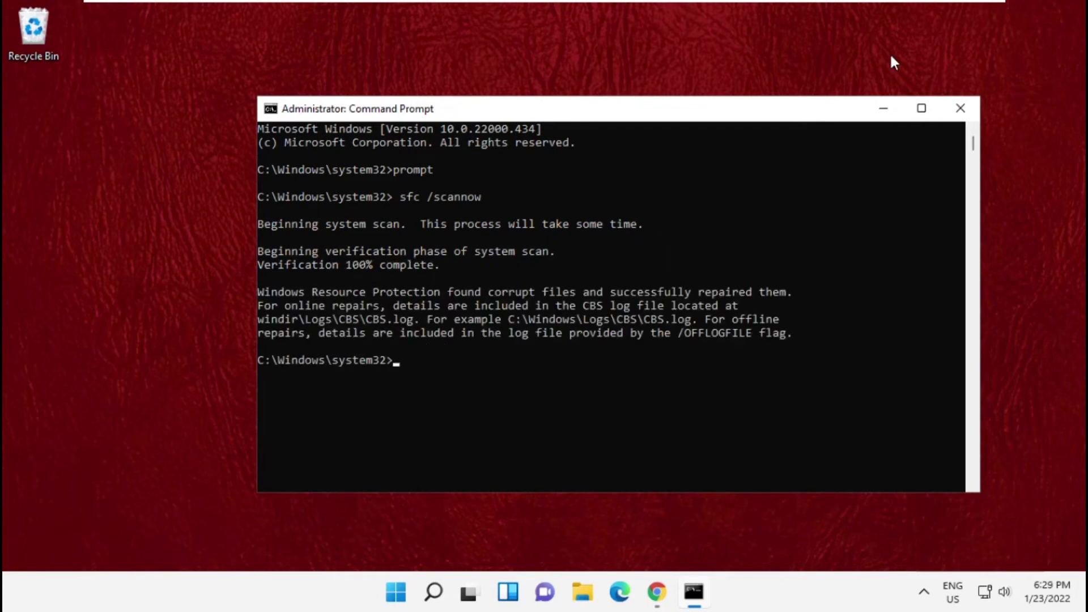
scroll(573, 292, down, 1)
scroll(571, 292, down, 1)
scroll(571, 292, down, 1)
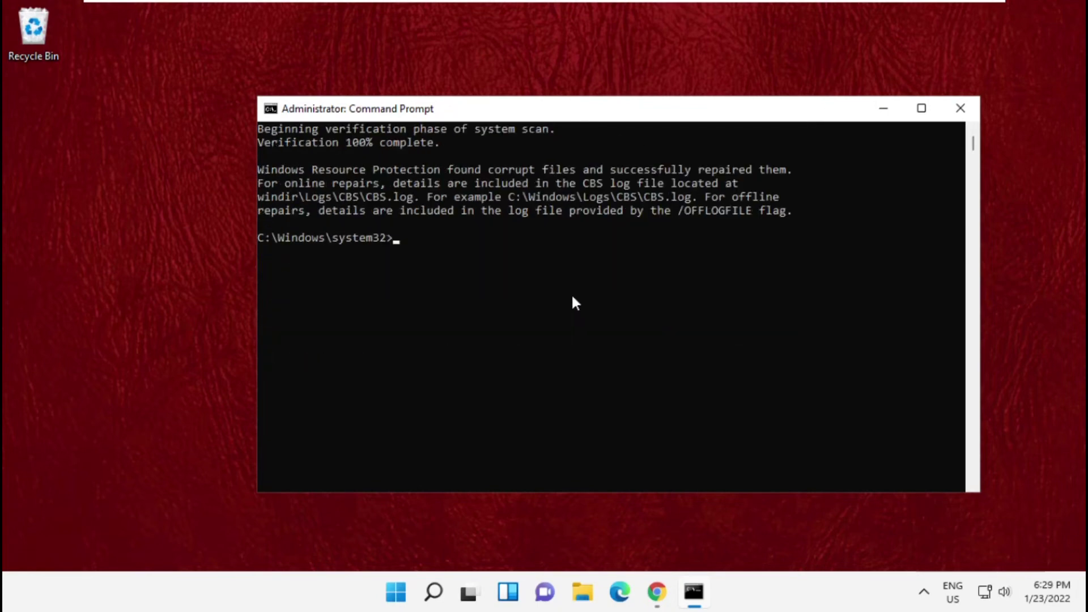
scroll(571, 293, down, 1)
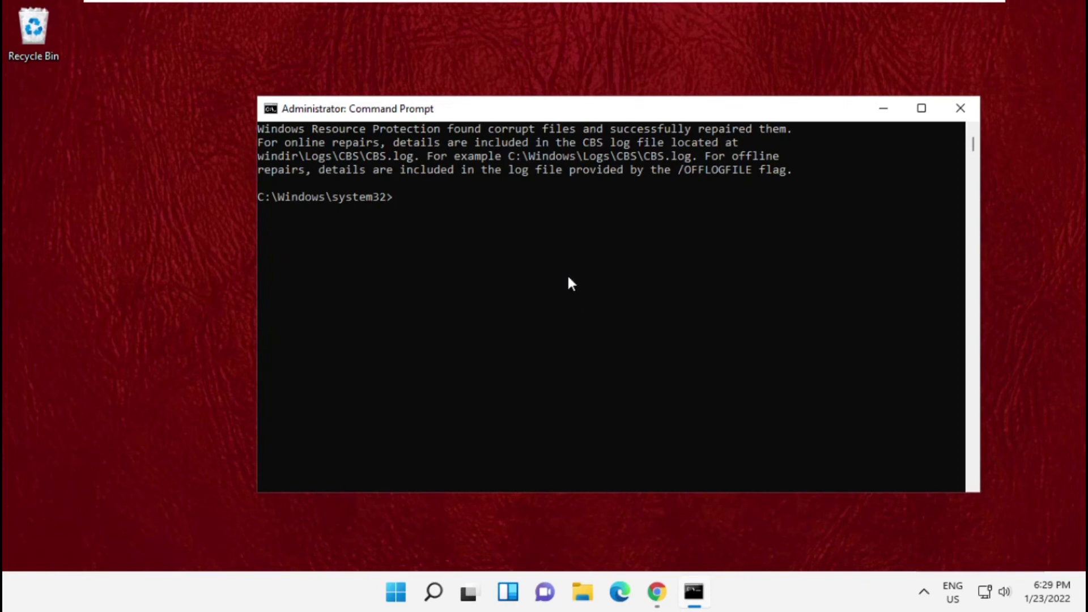
- Paste and run sfc /scanfile=c:\windows\system32\ieframe.dll, finding no integrity violations
right_click(520, 105)
mouse_move(582, 236)
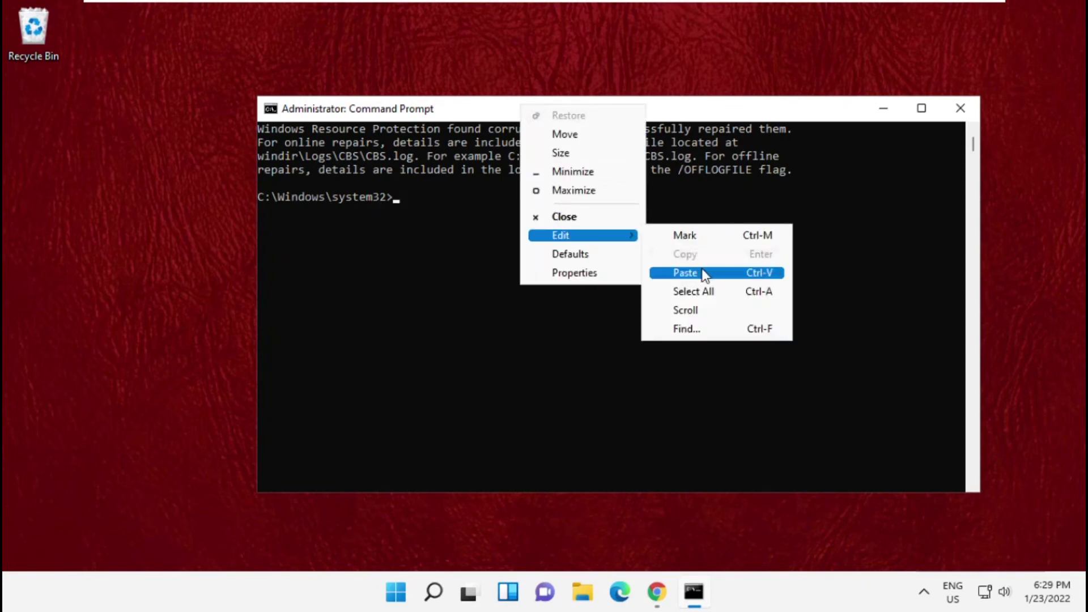
click(705, 275)
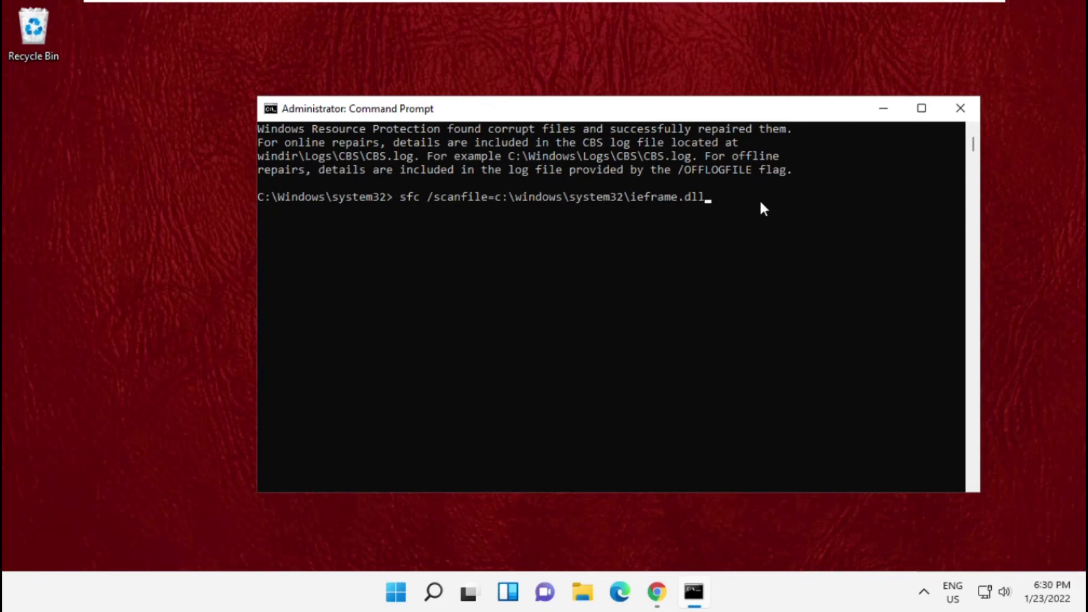
key(Return)
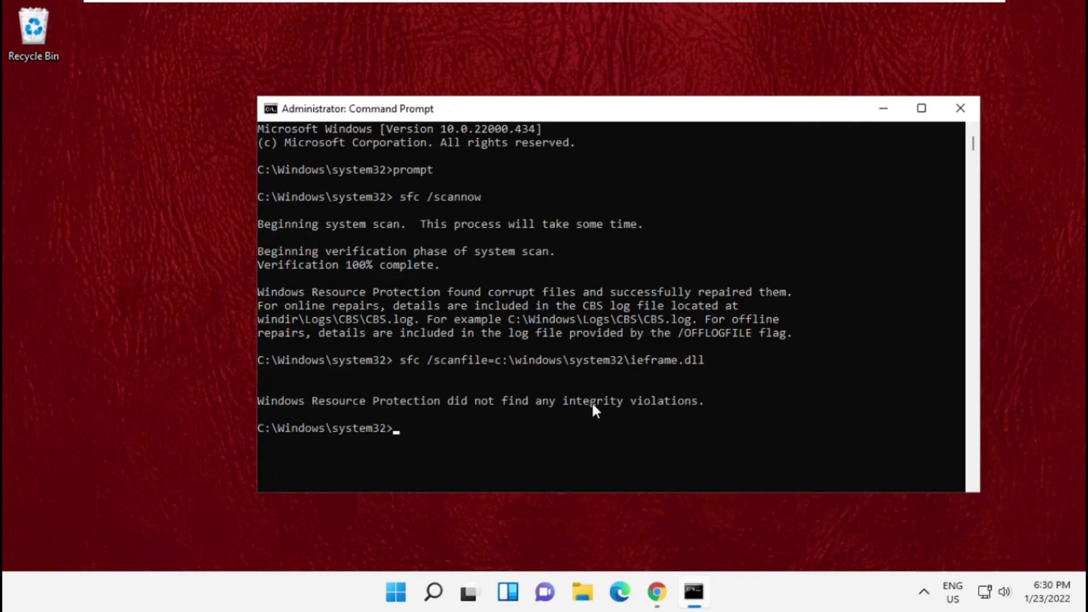
scroll(592, 402, down, 3)
scroll(595, 396, down, 2)
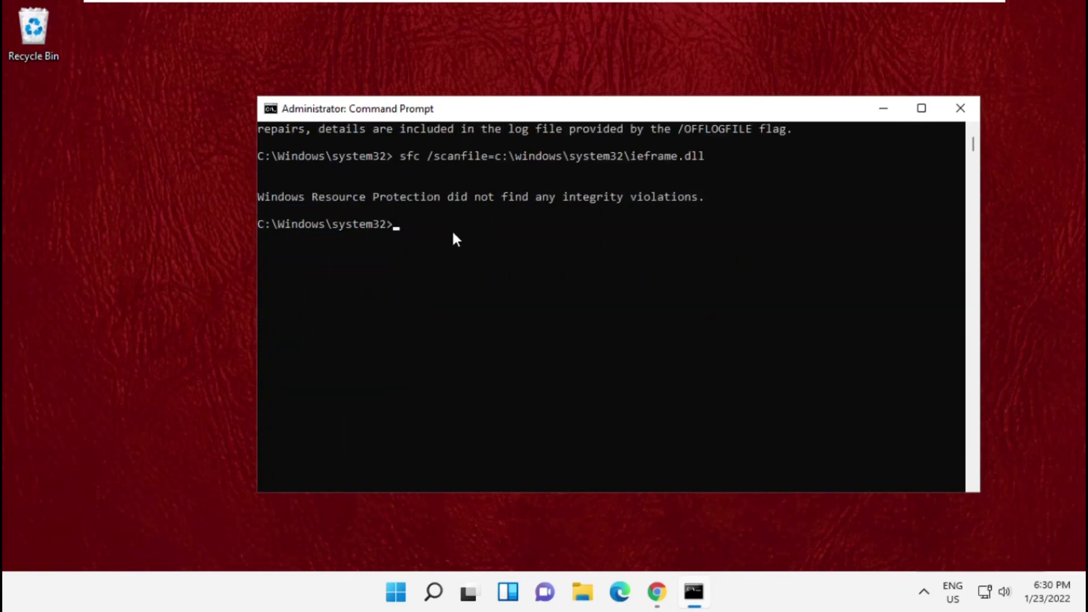
- Paste and run sfc /verifyfile on ieframe.dll, also finding no integrity violations
right_click(533, 106)
mouse_move(594, 236)
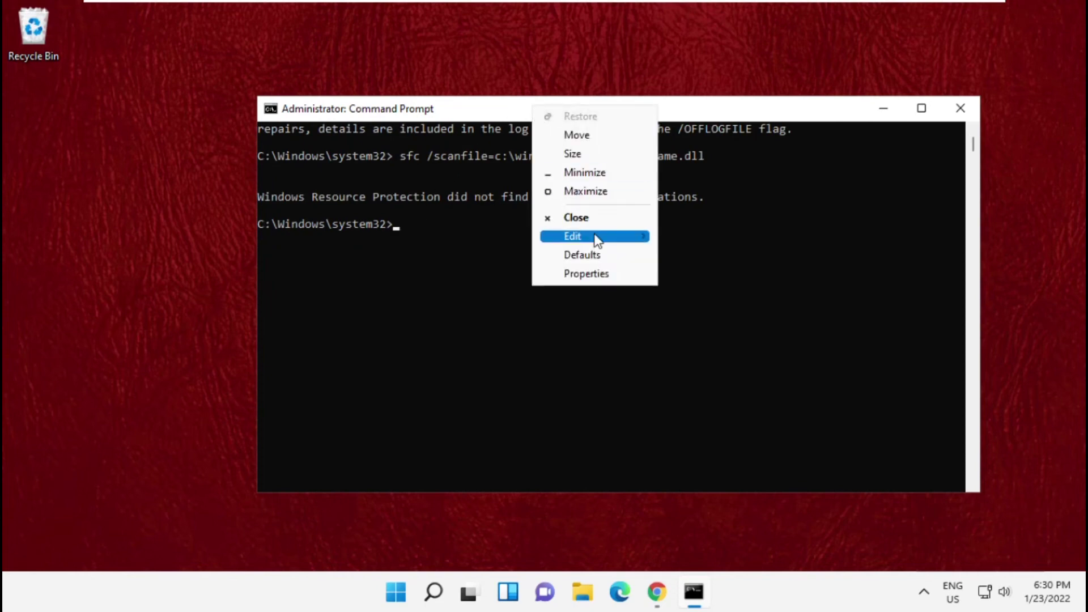
click(699, 273)
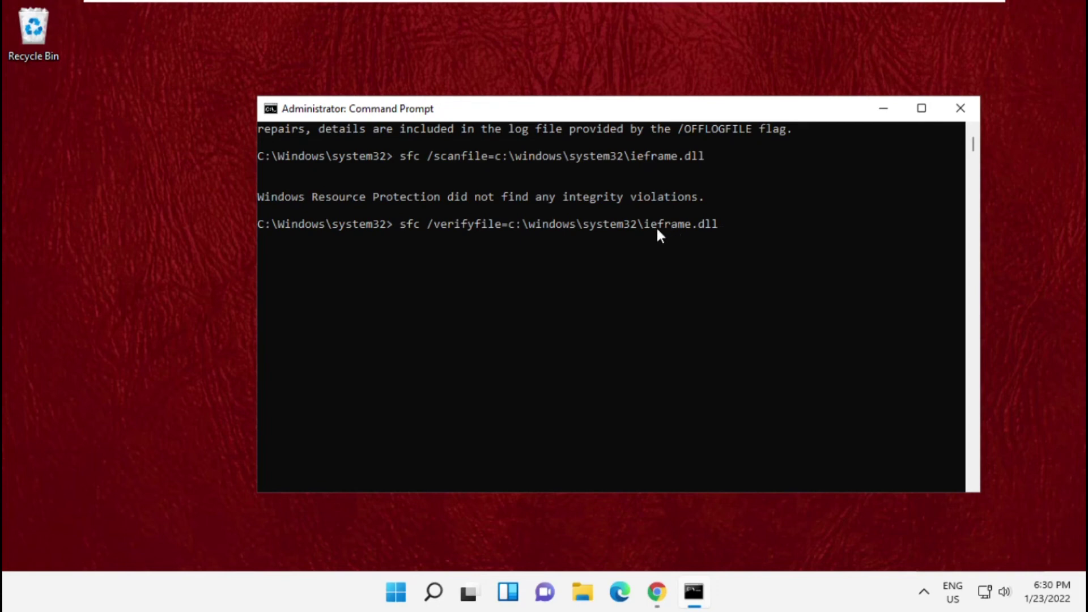
key(Return)
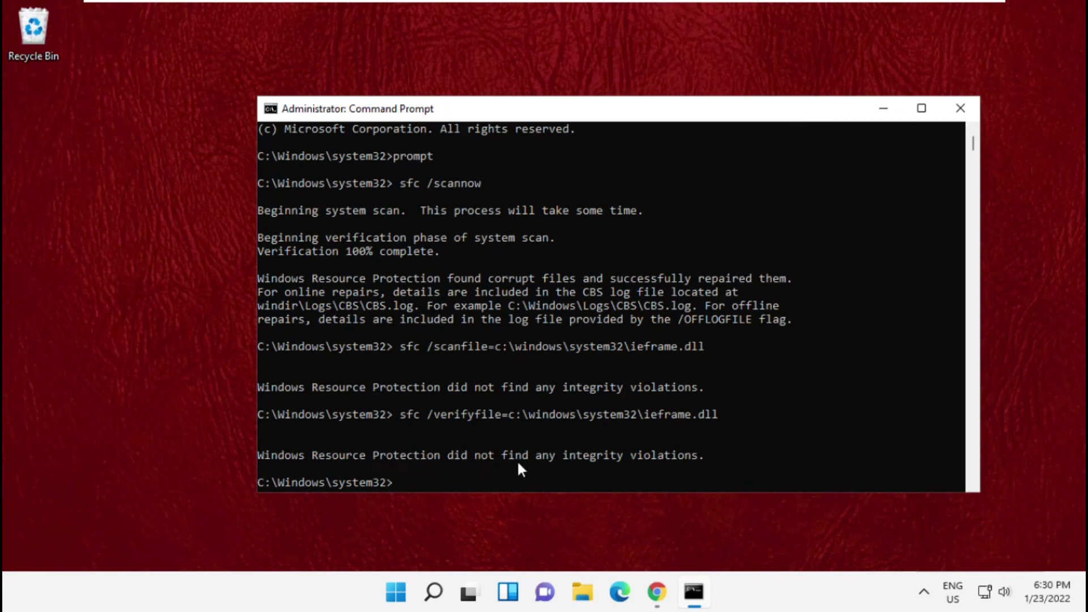
scroll(601, 360, down, 3)
scroll(605, 348, down, 3)
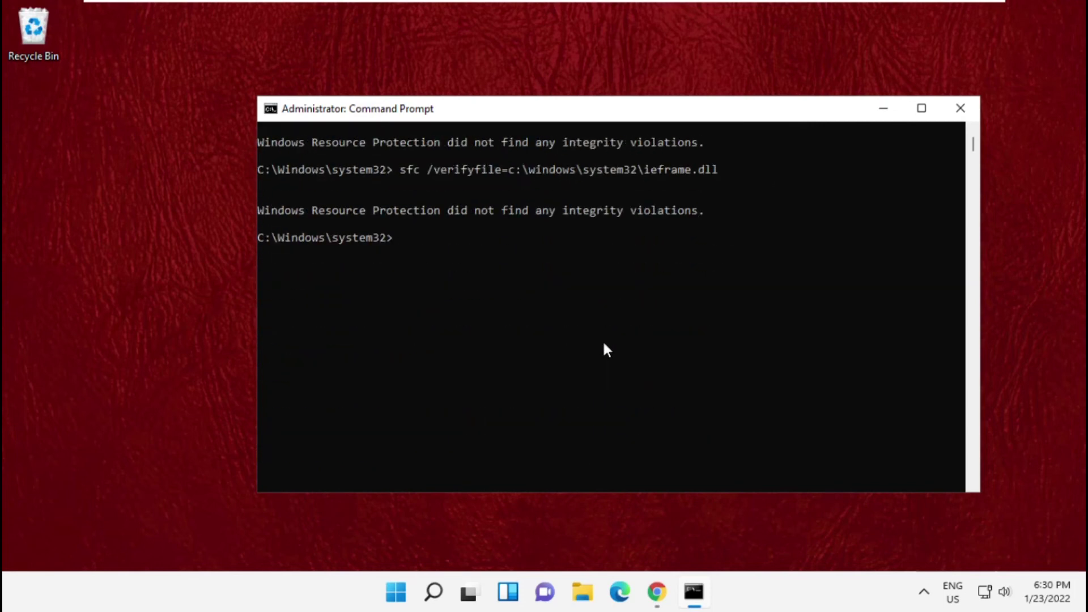
- Paste and run assoc, scrolling through the list of file extension associations
right_click(604, 115)
mouse_move(655, 242)
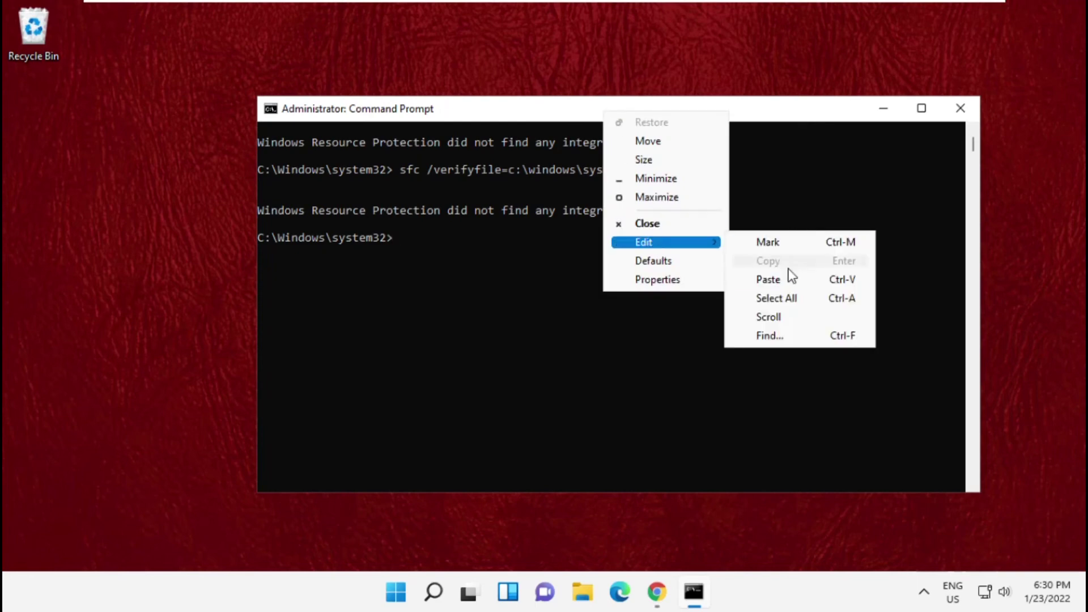
click(793, 286)
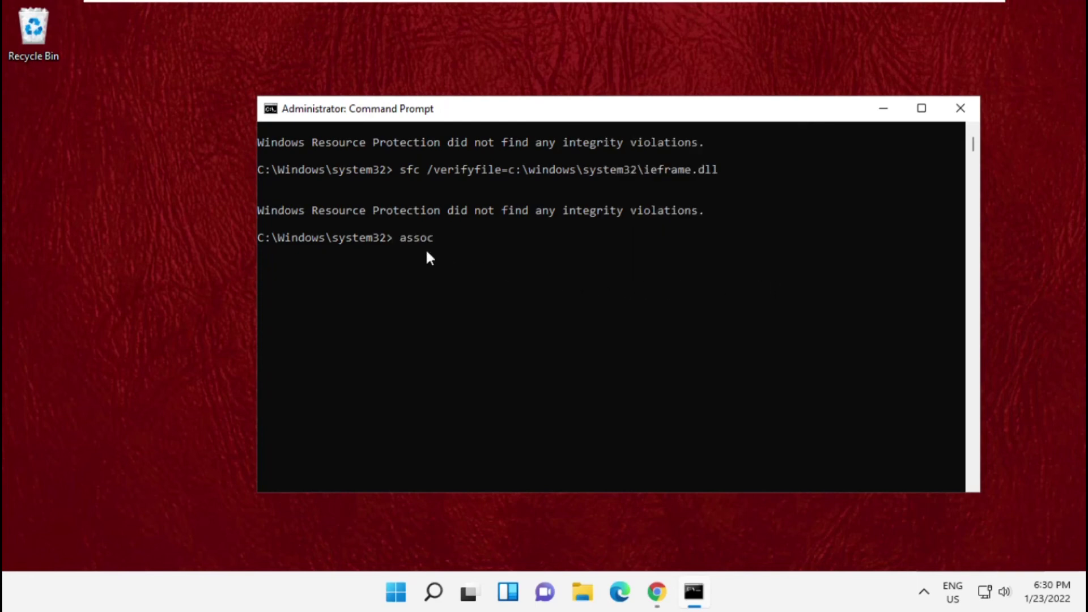
key(Return)
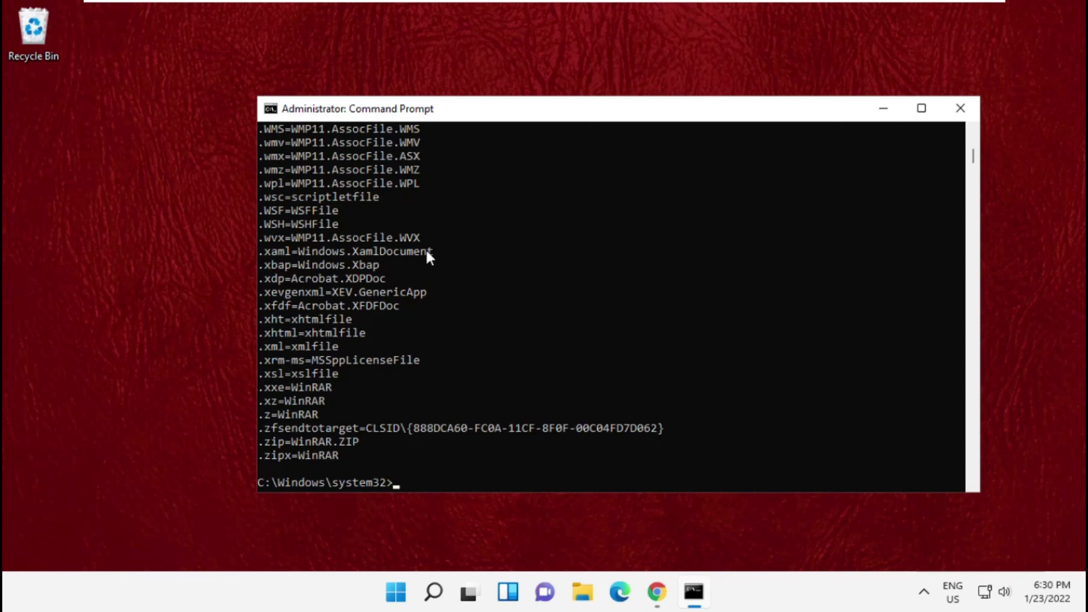
scroll(427, 253, down, 2)
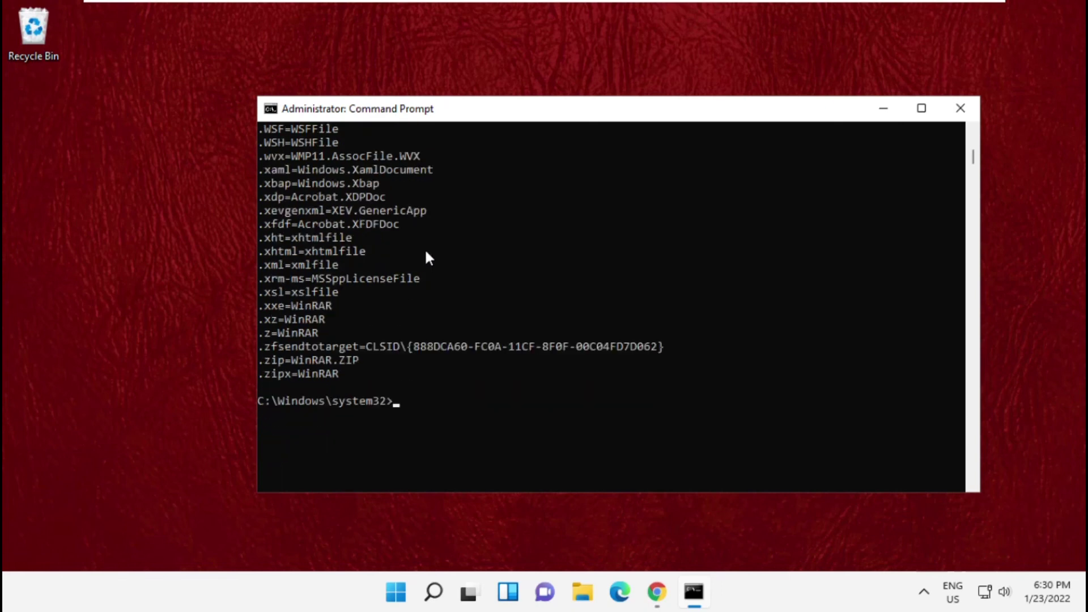
scroll(427, 253, down, 2)
scroll(427, 253, down, 2)
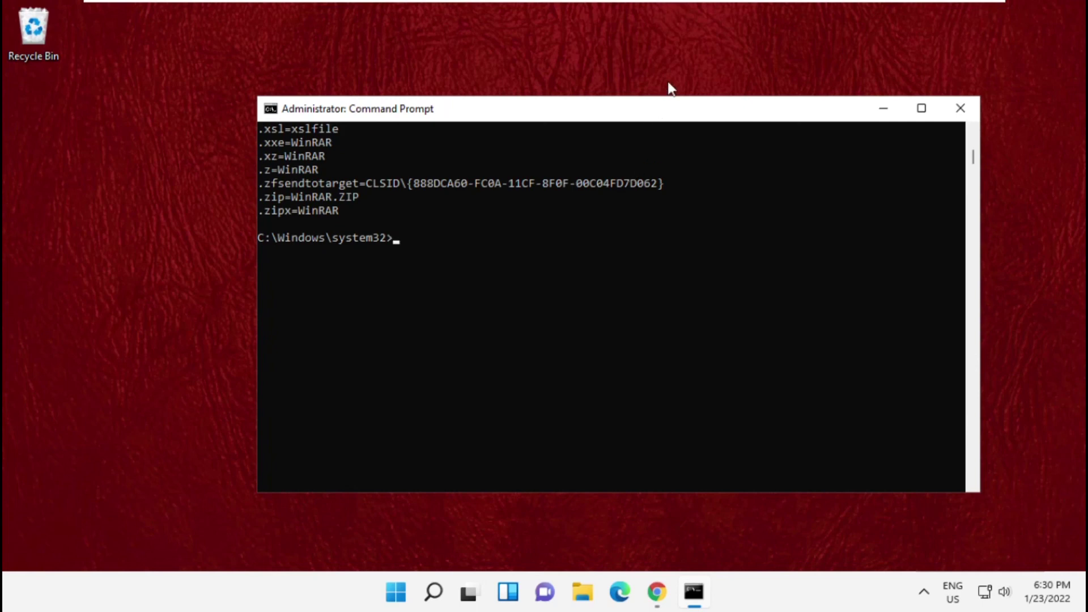
- Run chkdsk, review its no-problems result, and type exit at the prompt
text(chkds)
text(k)
key(Return)
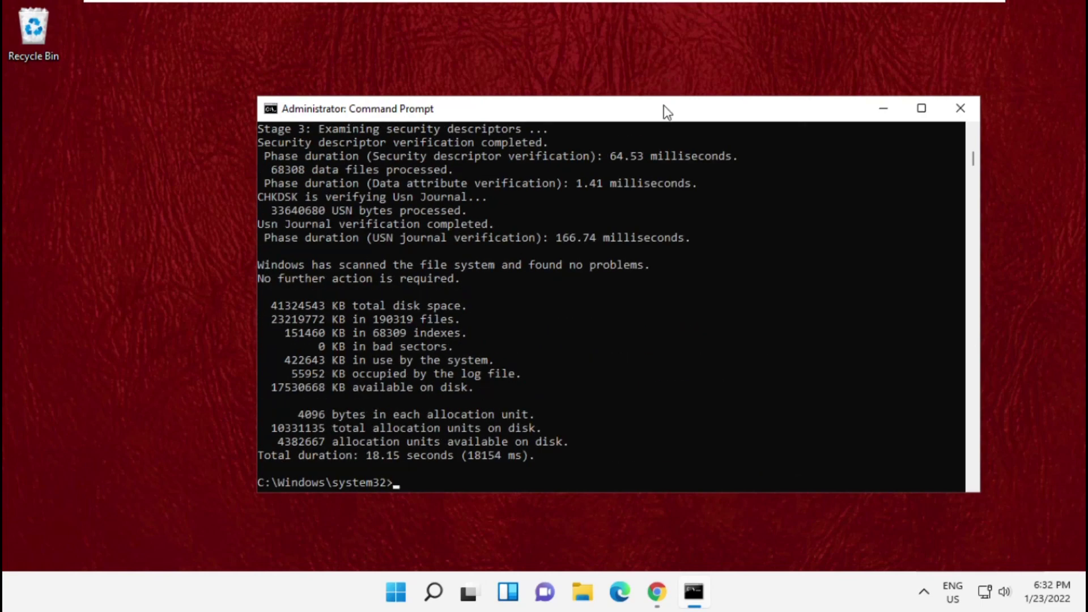
scroll(672, 175, down, 3)
scroll(673, 178, down, 2)
text(e)
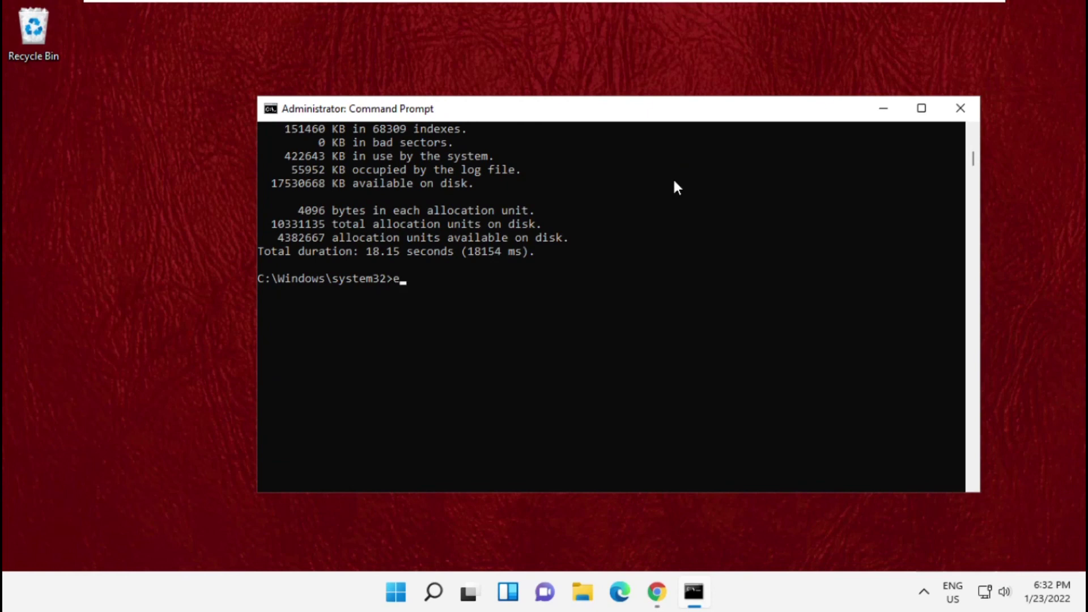
text(xit)
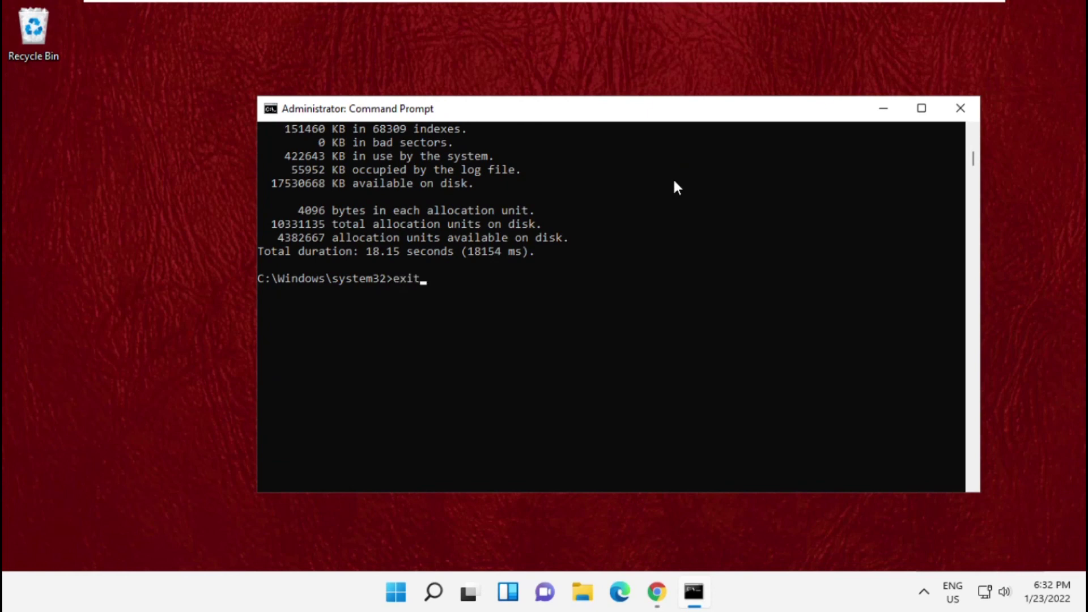